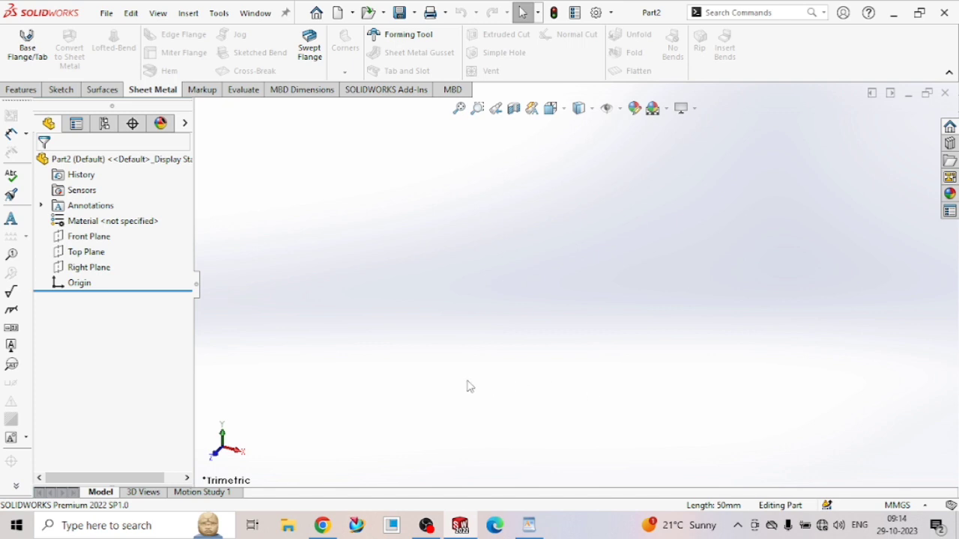
Start a Base Flange on the Top Plane and sketch a center rectangle about 212 mm wide, centered on the origin
{"action": "left_click", "coordinate": [30, 49]}
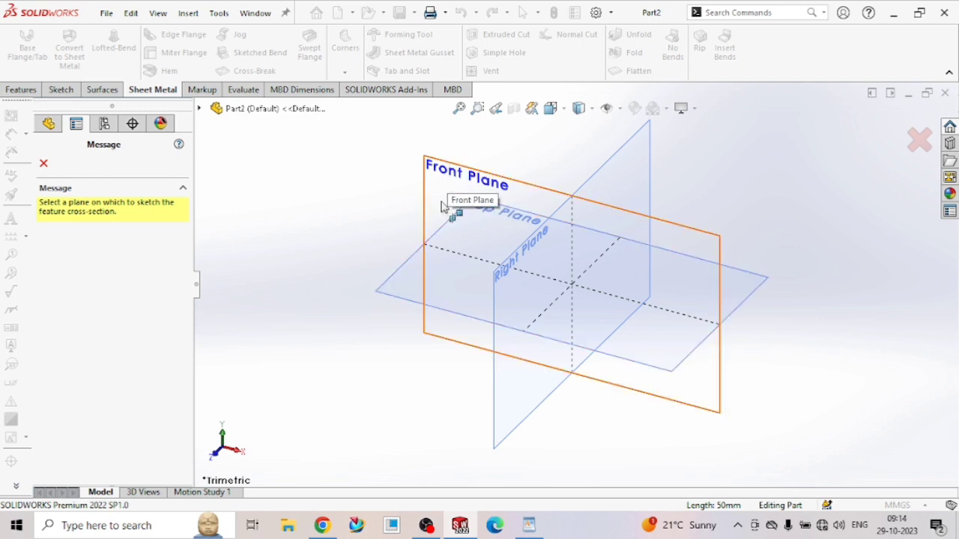
{"action": "left_click", "coordinate": [407, 269]}
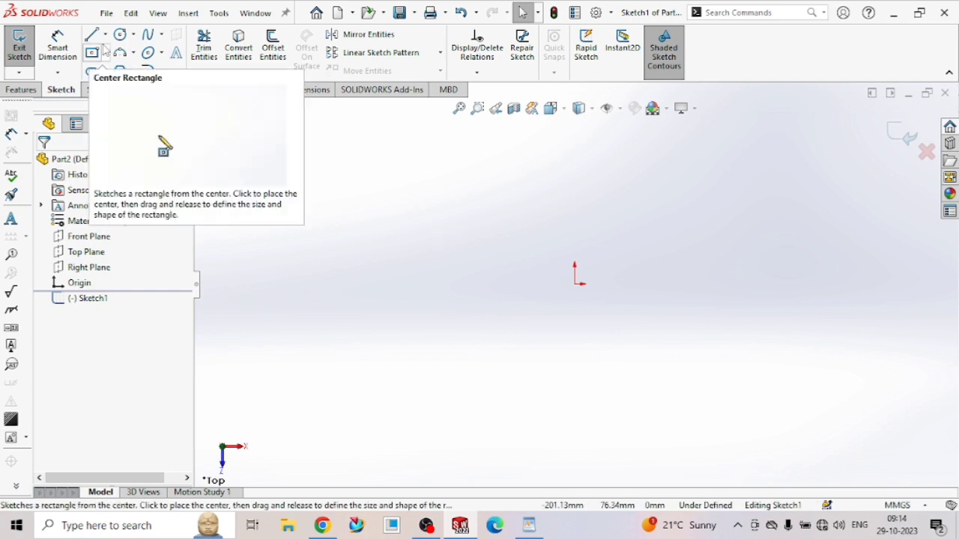
{"action": "left_click", "coordinate": [674, 73]}
{"action": "left_click", "coordinate": [94, 59]}
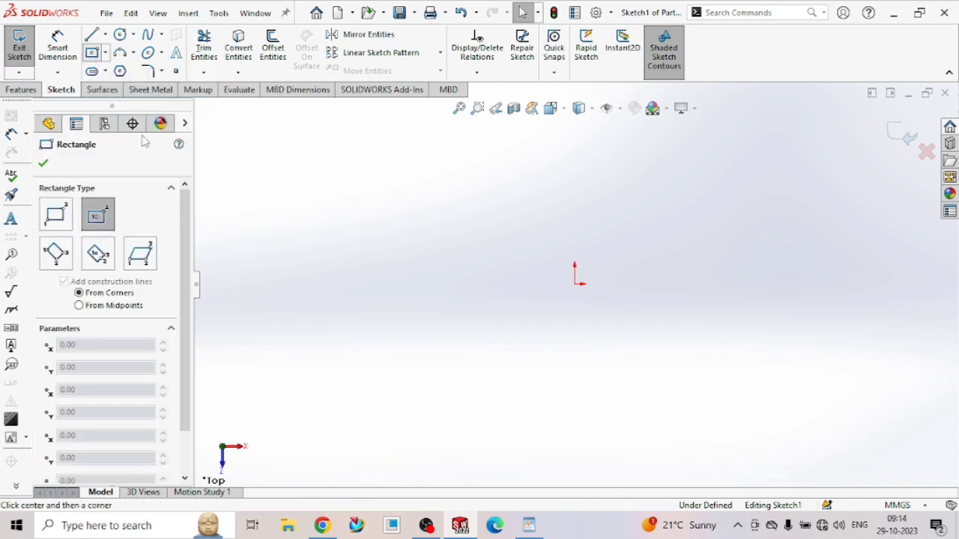
{"action": "left_click", "coordinate": [574, 283]}
{"action": "left_click", "coordinate": [375, 401]}
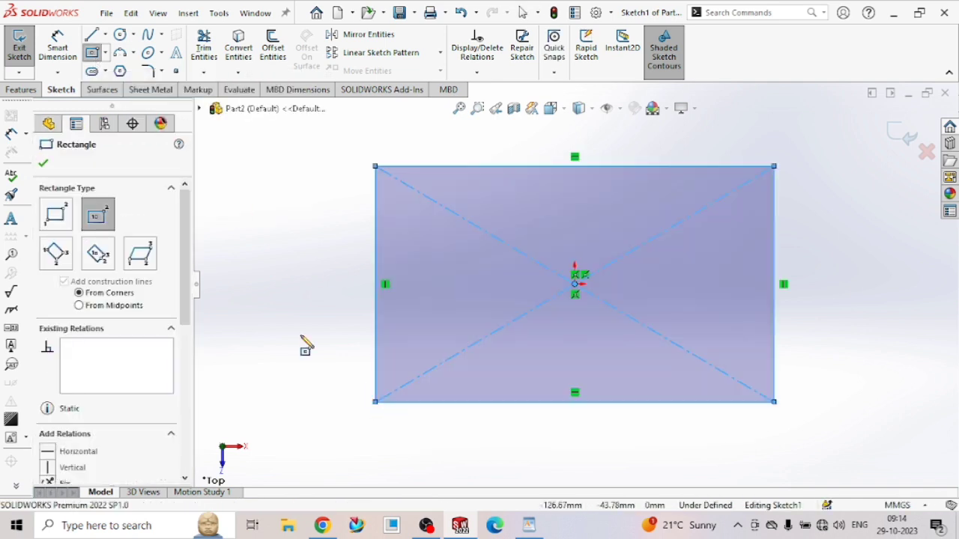
Dimension the rectangle to 100 mm wide and 50 mm high
{"action": "left_click", "coordinate": [57, 47]}
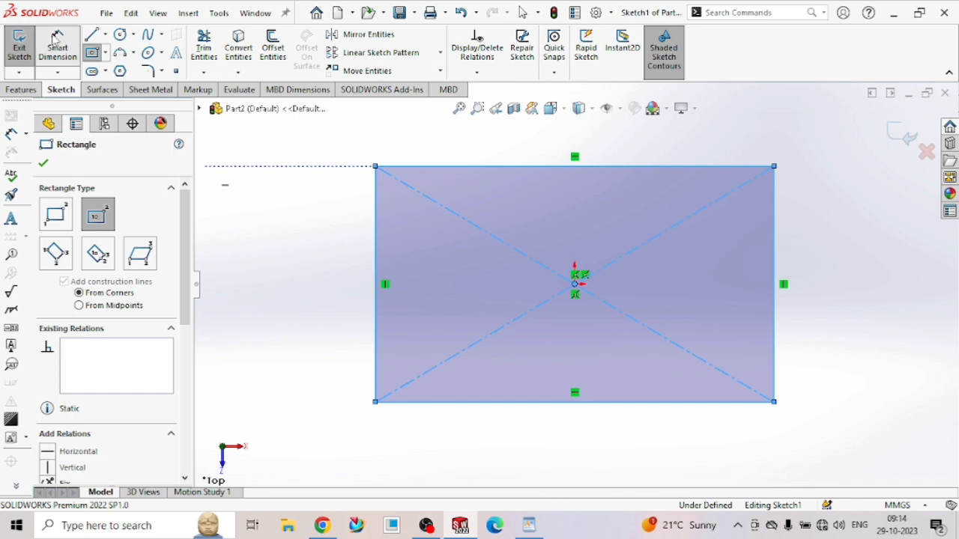
{"action": "left_click", "coordinate": [442, 166]}
{"action": "left_click", "coordinate": [438, 155]}
{"action": "type", "text": "100"}
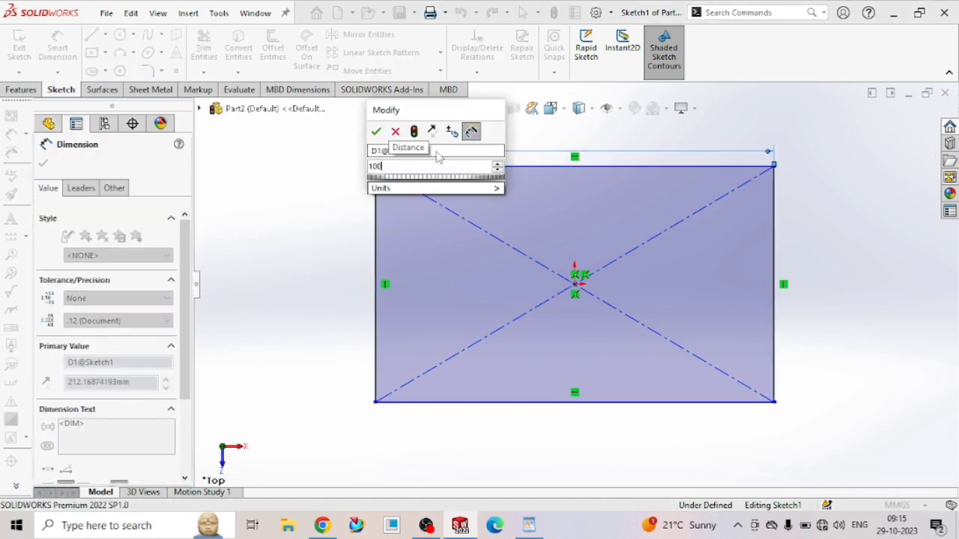
{"action": "key", "text": "Return"}
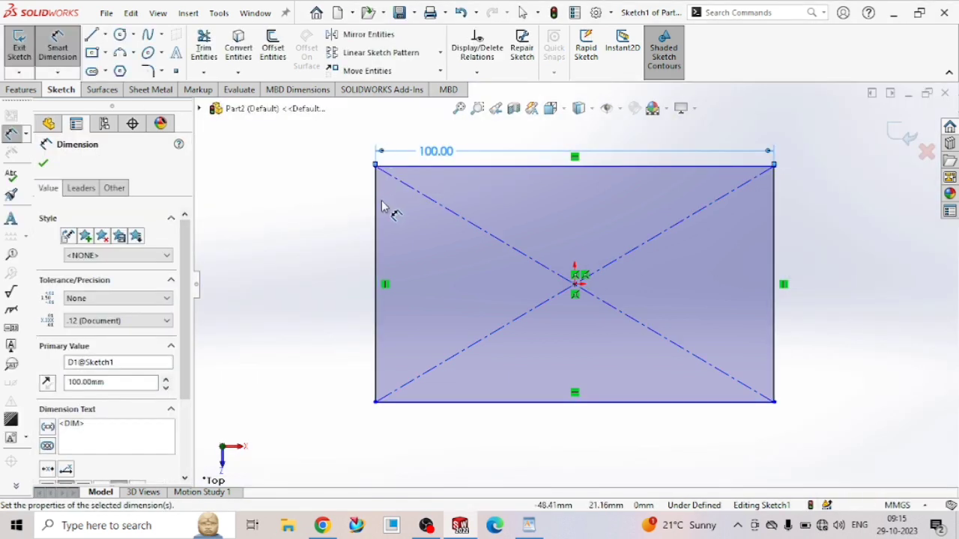
{"action": "left_click", "coordinate": [375, 206]}
{"action": "left_click", "coordinate": [315, 248]}
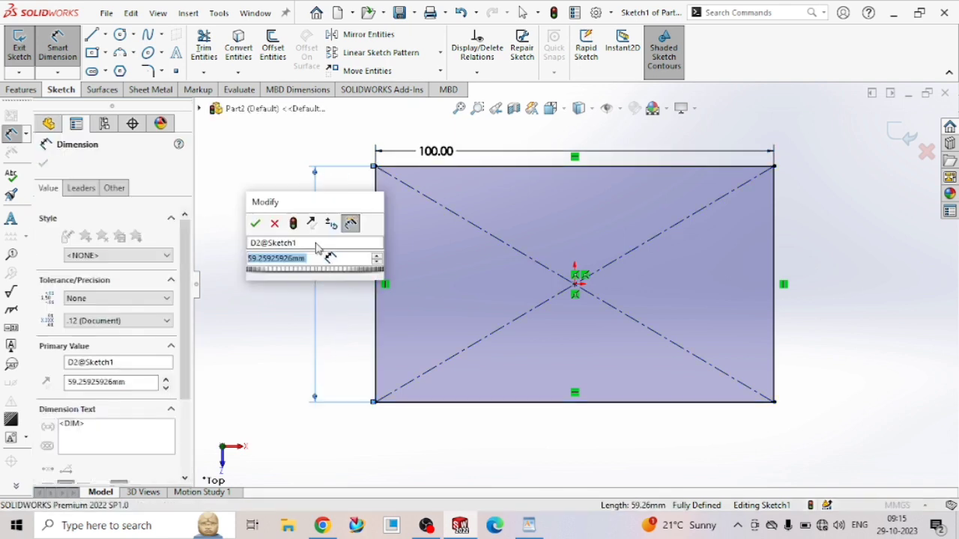
{"action": "type", "text": "50"}
{"action": "key", "text": "Return"}
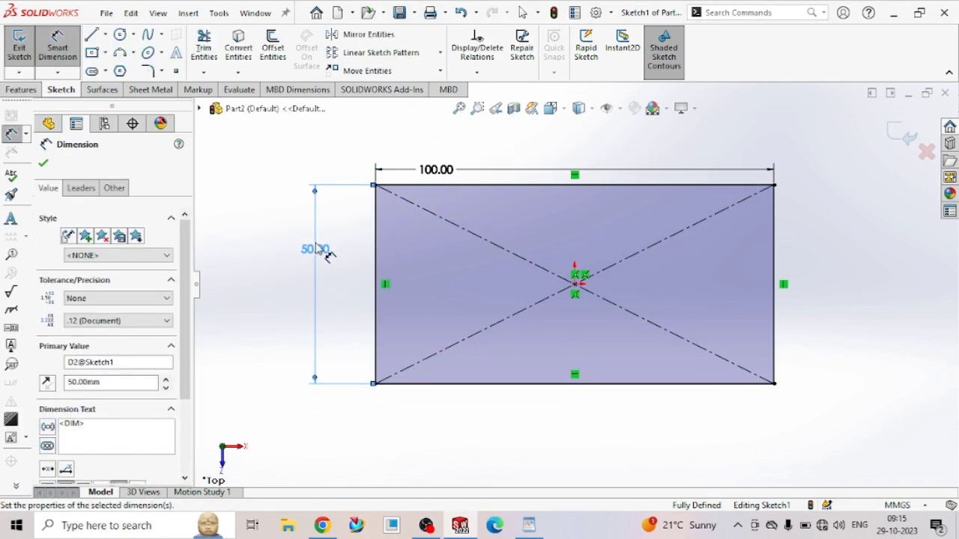
{"action": "left_click", "coordinate": [43, 165]}
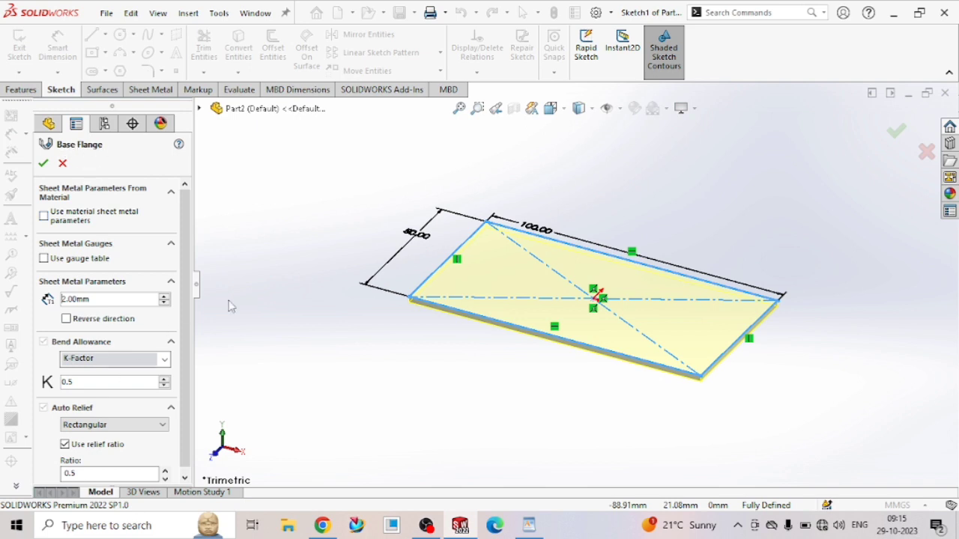
Try a sheet thickness of 5 mm for the base flange
{"action": "scroll", "coordinate": [659, 317], "scroll_direction": "down", "scroll_amount": 2}
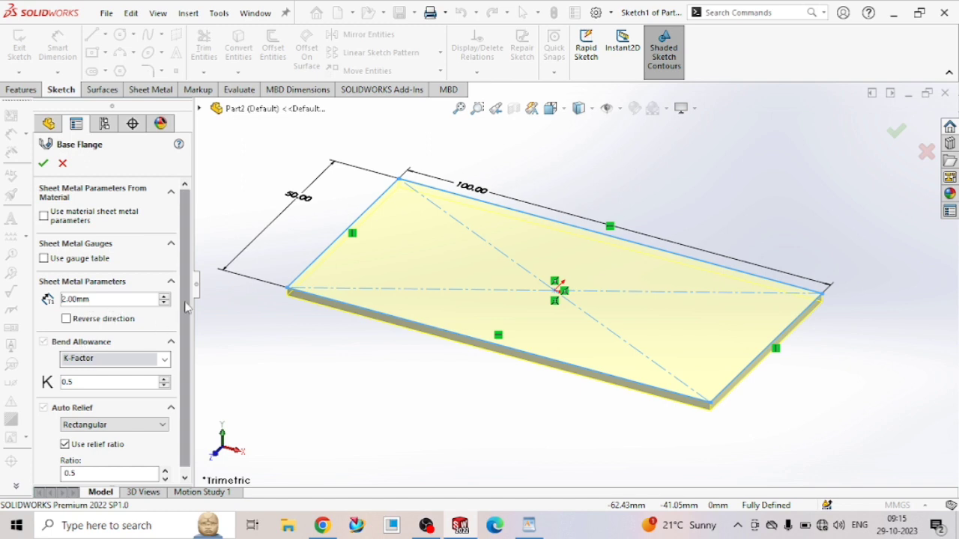
{"action": "scroll", "coordinate": [186, 309], "scroll_direction": "down", "scroll_amount": 1}
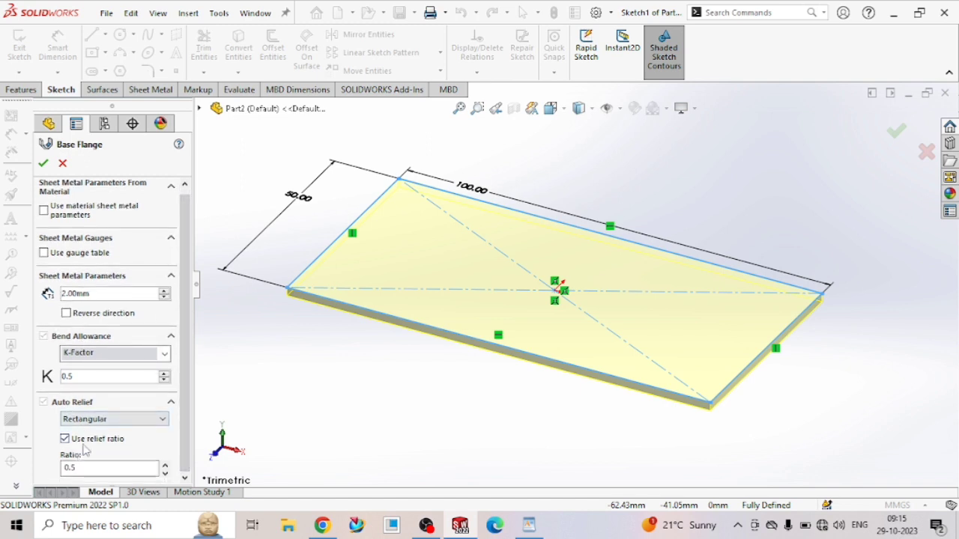
{"action": "left_click", "coordinate": [164, 292]}
{"action": "left_click", "coordinate": [164, 292]}
{"action": "left_click", "coordinate": [164, 291]}
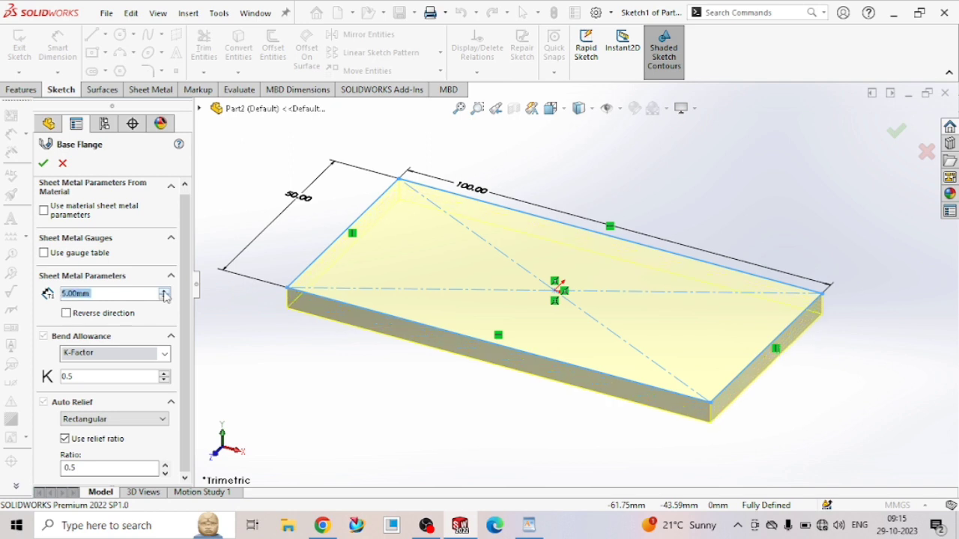
Set the sheet thickness to 2 mm and create the base flange
{"action": "left_click", "coordinate": [165, 296]}
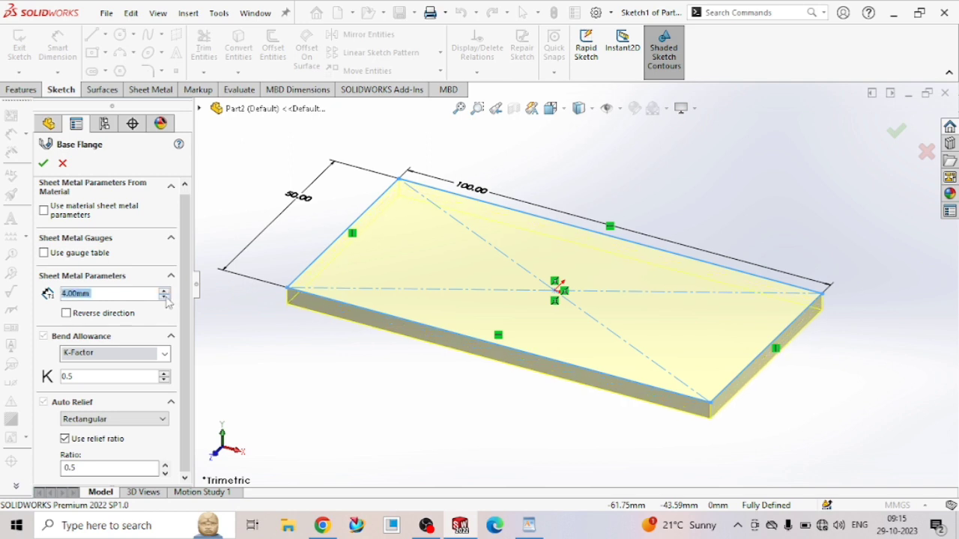
{"action": "left_click", "coordinate": [165, 297]}
{"action": "left_click", "coordinate": [164, 297]}
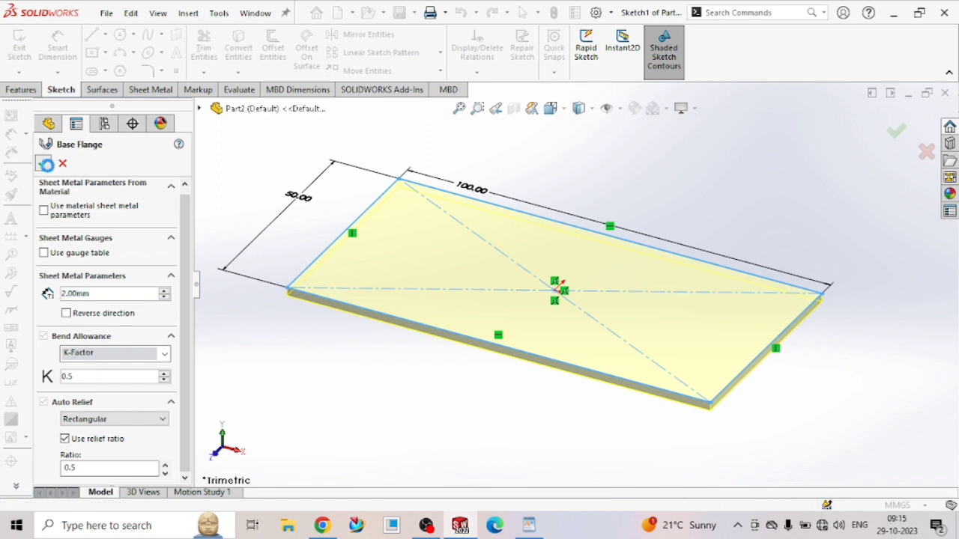
{"action": "left_click", "coordinate": [43, 162]}
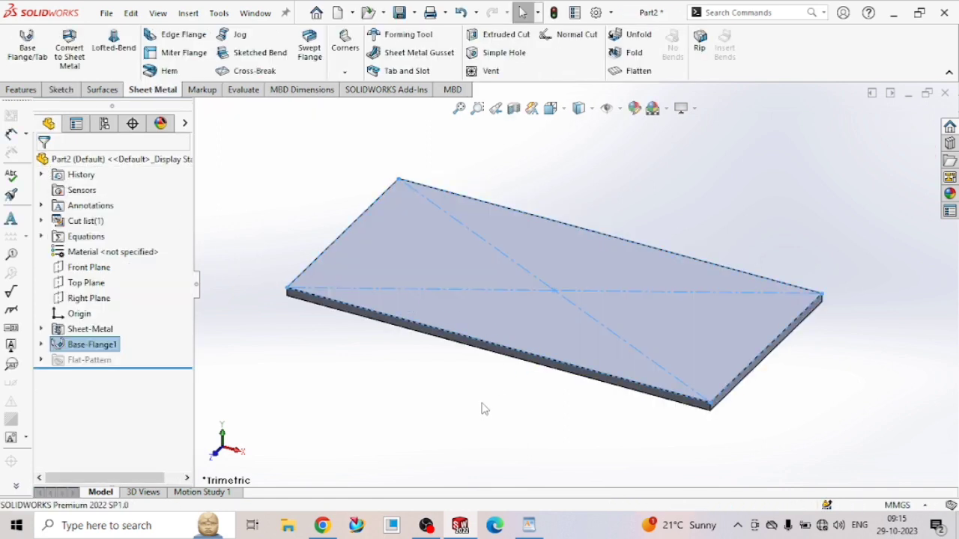
Start an Edge Flange on the short edge at the plate's left end, extending upward about 41 mm
{"action": "middle_click_drag", "start_coordinate": [483, 408], "coordinate": [501, 467]}
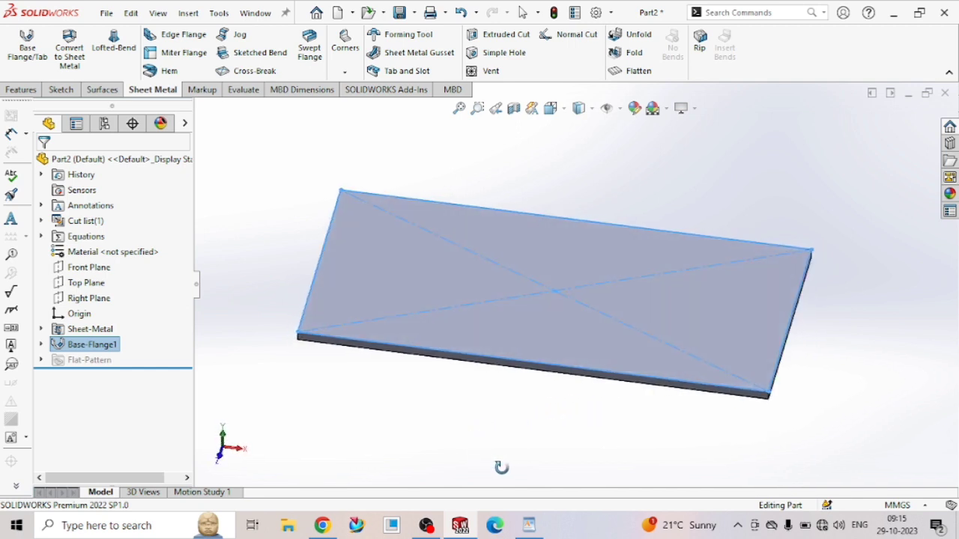
{"action": "key", "text": "Escape"}
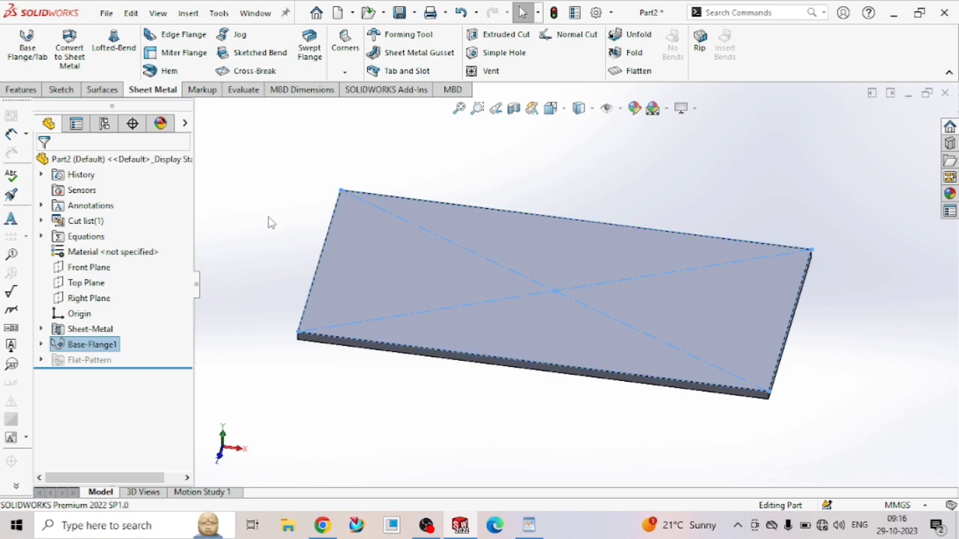
{"action": "left_click", "coordinate": [180, 35]}
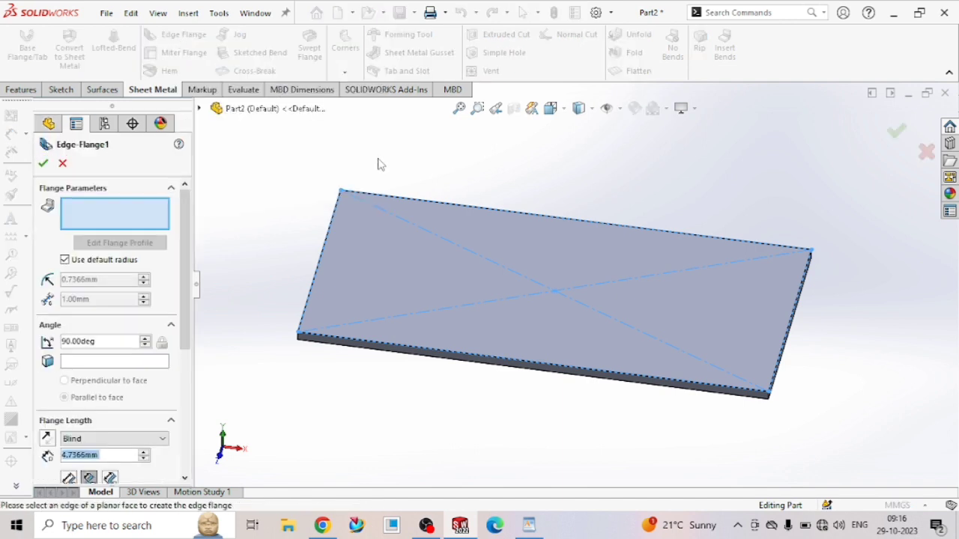
{"action": "scroll", "coordinate": [378, 165], "scroll_direction": "up", "scroll_amount": 3}
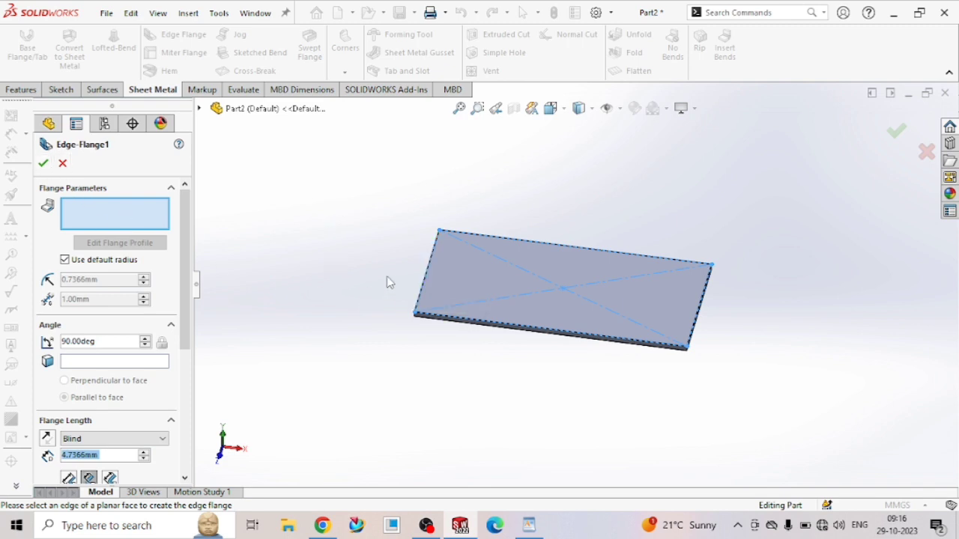
{"action": "left_click", "coordinate": [429, 278]}
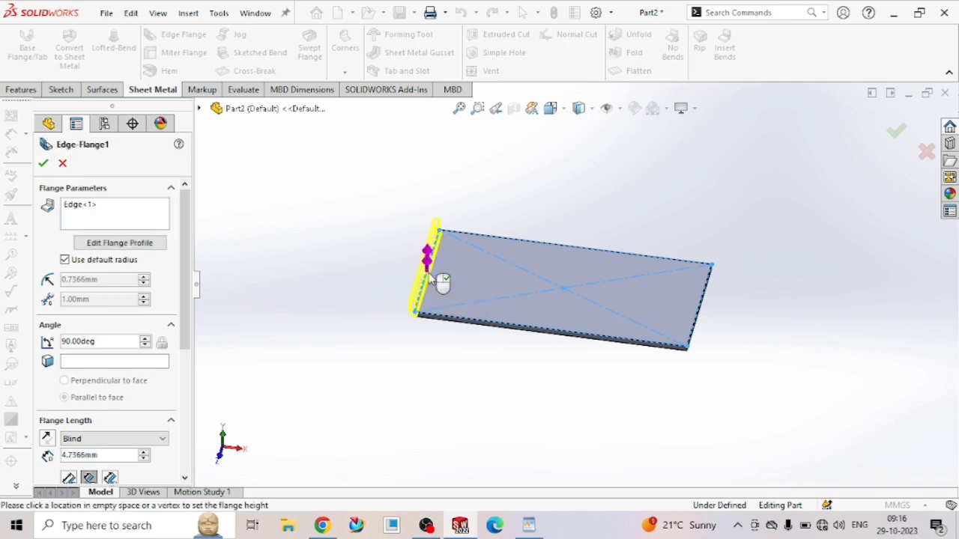
{"action": "middle_click_drag", "start_coordinate": [439, 278], "coordinate": [450, 218]}
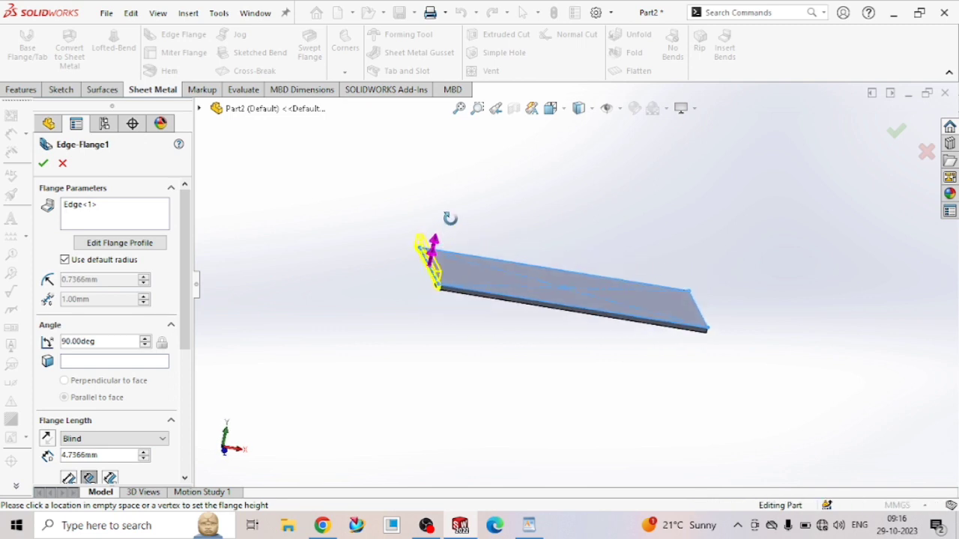
{"action": "left_click", "coordinate": [489, 173]}
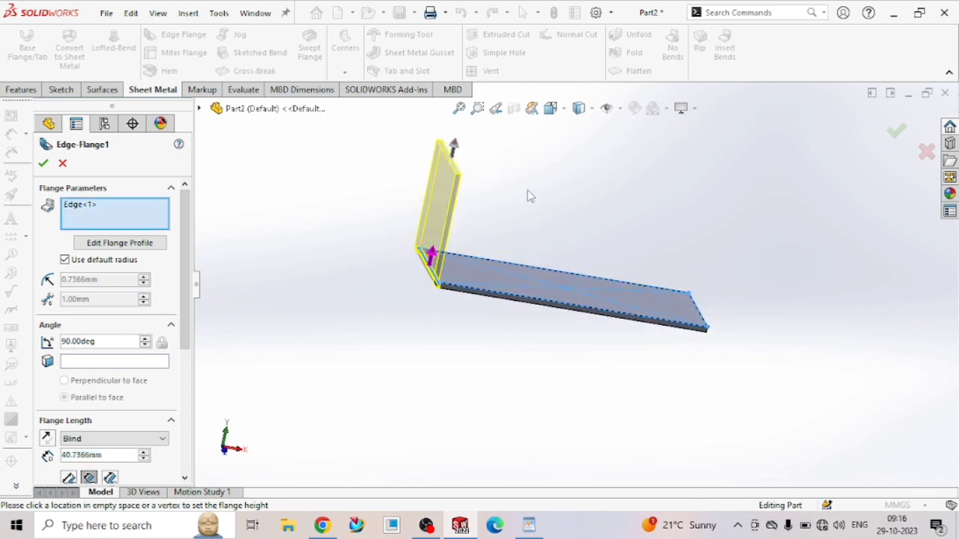
Keep the edge flange's length type as Blind and set its length to 50 mm
{"action": "middle_click_drag", "start_coordinate": [529, 196], "coordinate": [299, 253]}
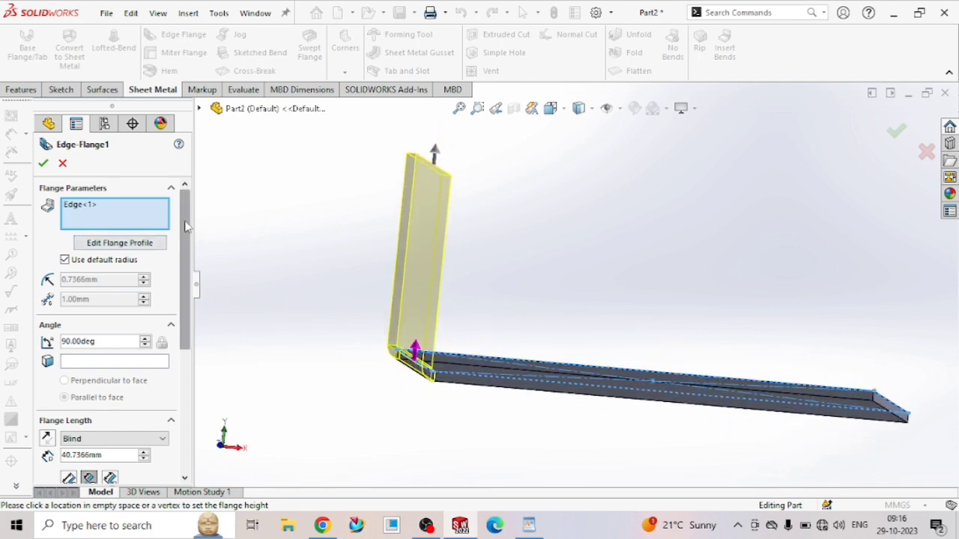
{"action": "left_click_drag", "start_coordinate": [185, 227], "coordinate": [185, 324]}
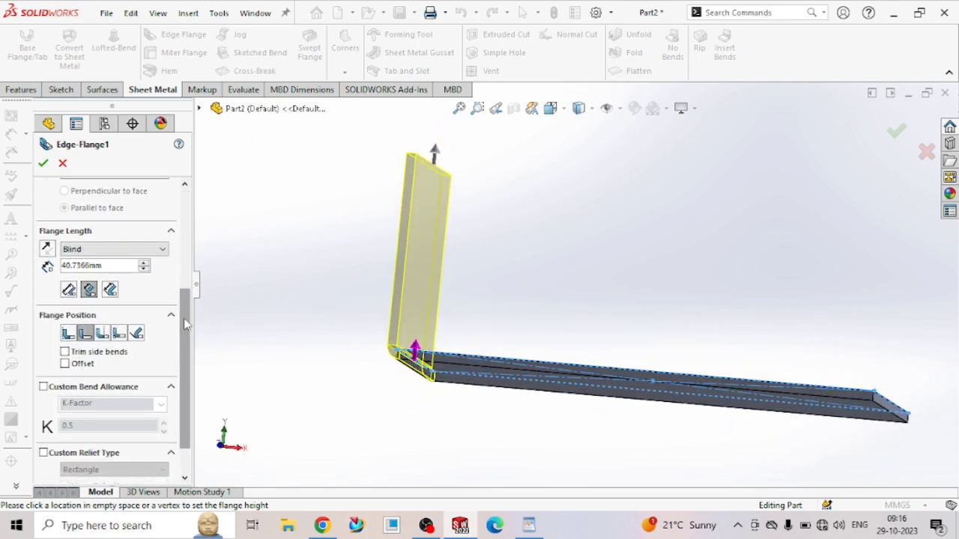
{"action": "left_click", "coordinate": [163, 250]}
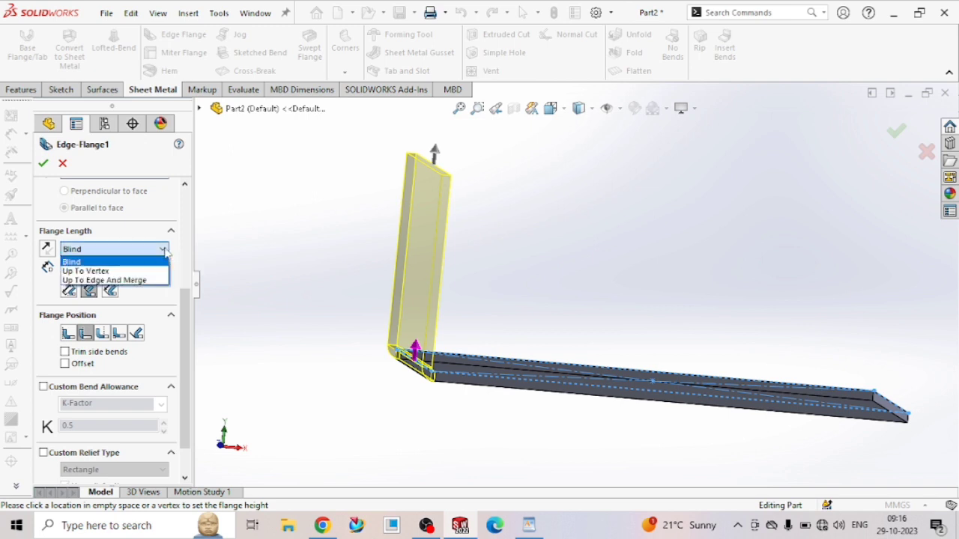
{"action": "left_click", "coordinate": [164, 252]}
{"action": "double_click", "coordinate": [115, 266]}
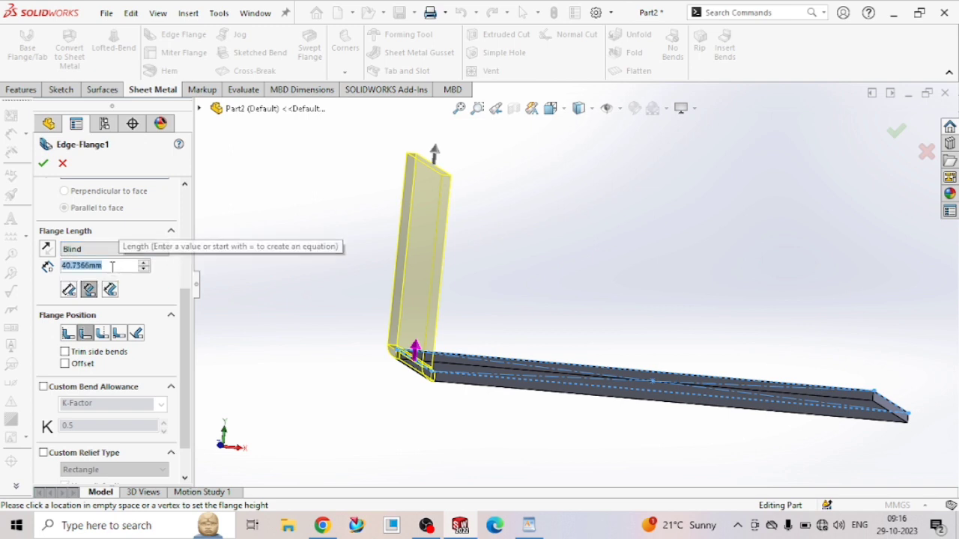
{"action": "type", "text": "50"}
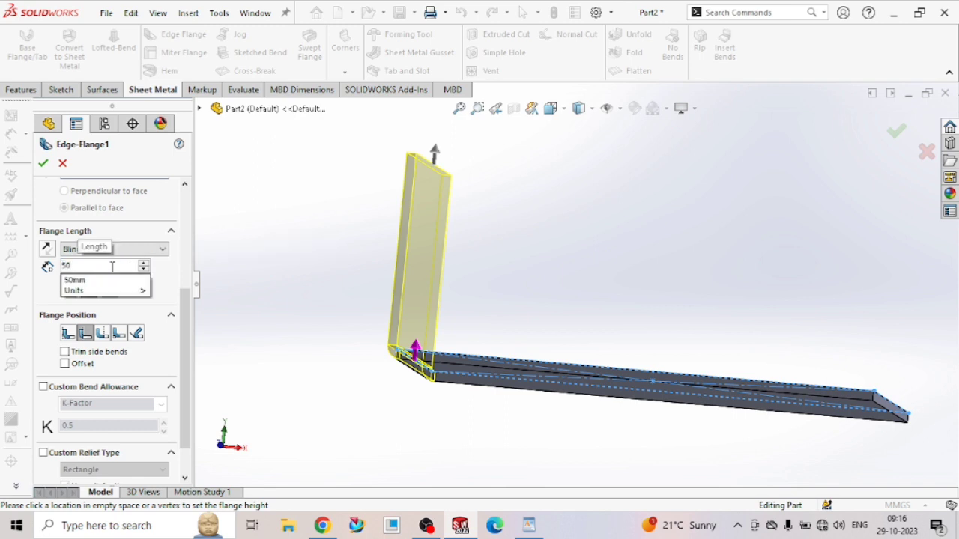
{"action": "key", "text": "Return"}
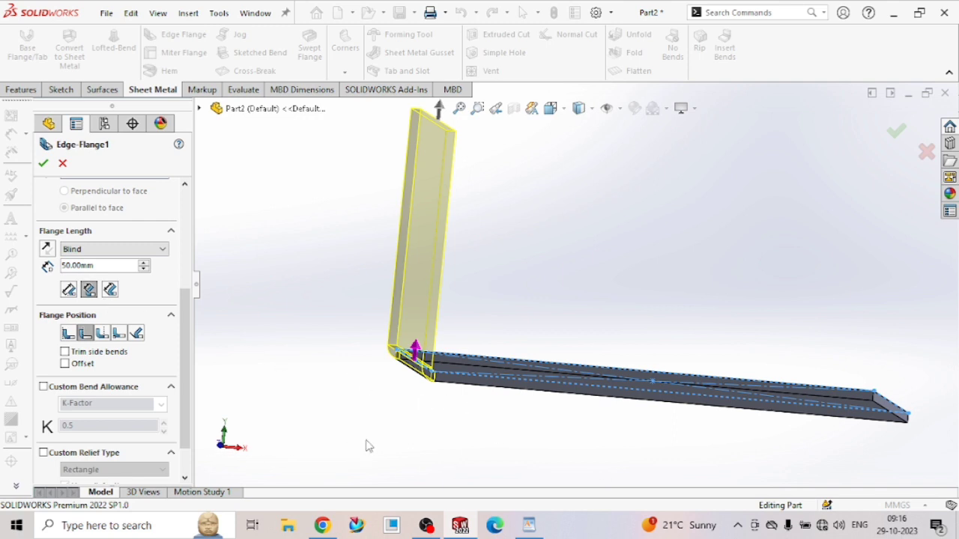
Try to orient the view normal to the Front Plane while the edge flange is being defined
{"action": "left_click", "coordinate": [224, 108]}
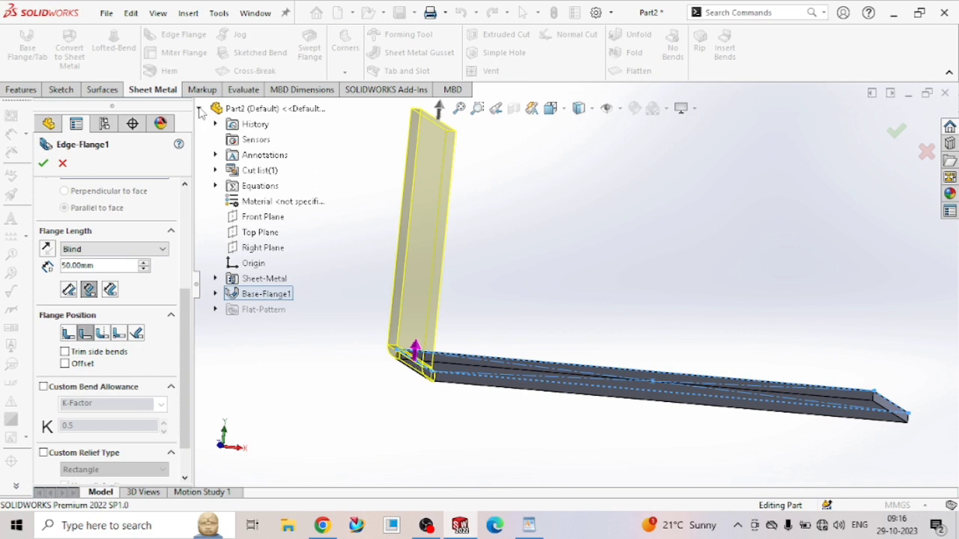
{"action": "right_click", "coordinate": [261, 227]}
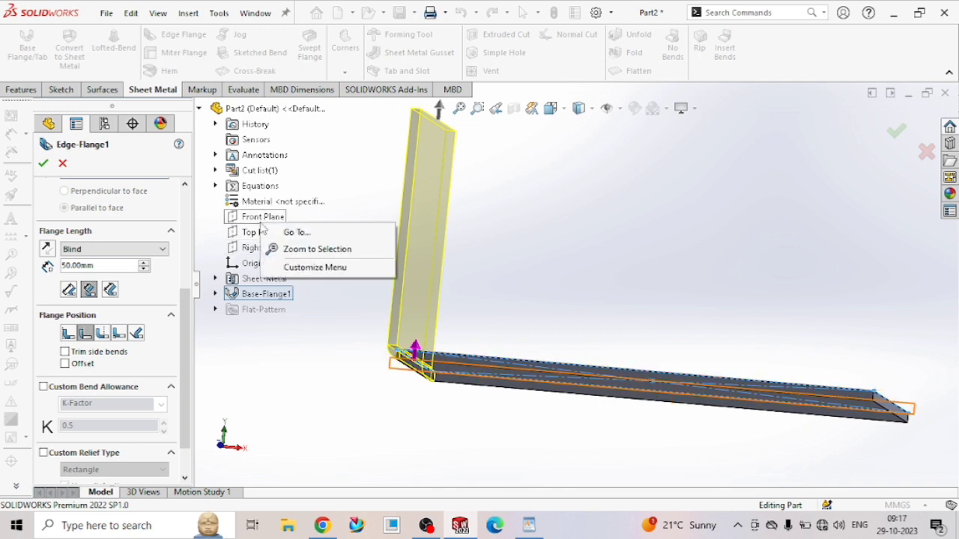
{"action": "left_click", "coordinate": [281, 218]}
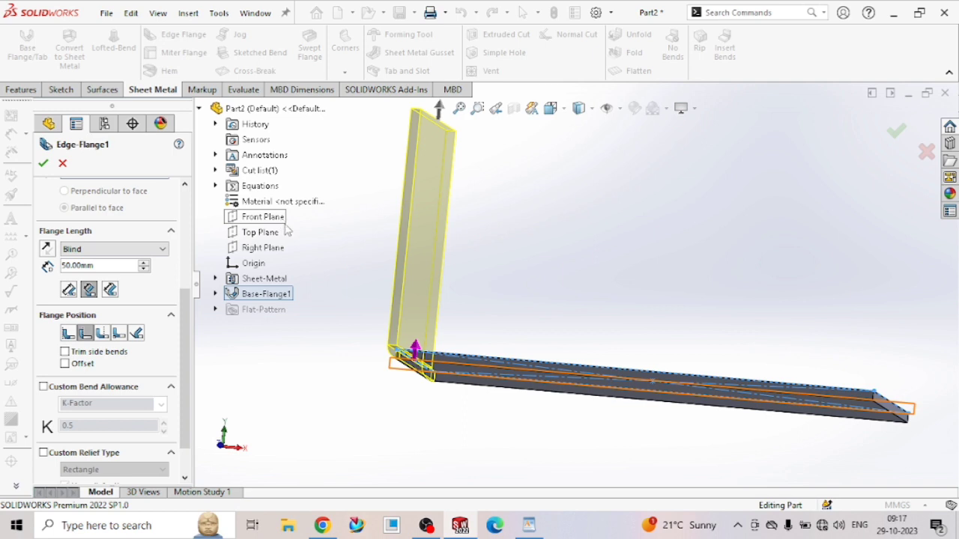
{"action": "key", "text": "space"}
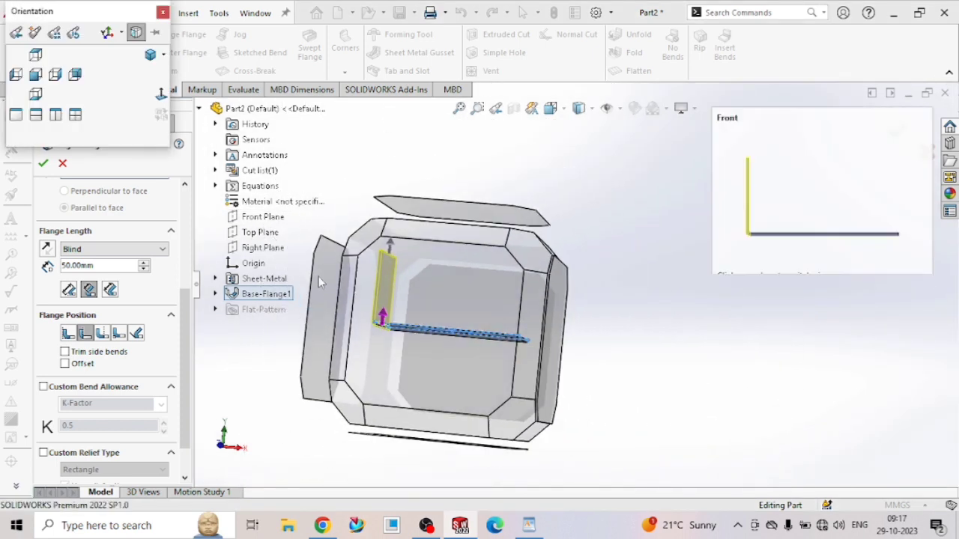
{"action": "left_click", "coordinate": [161, 93]}
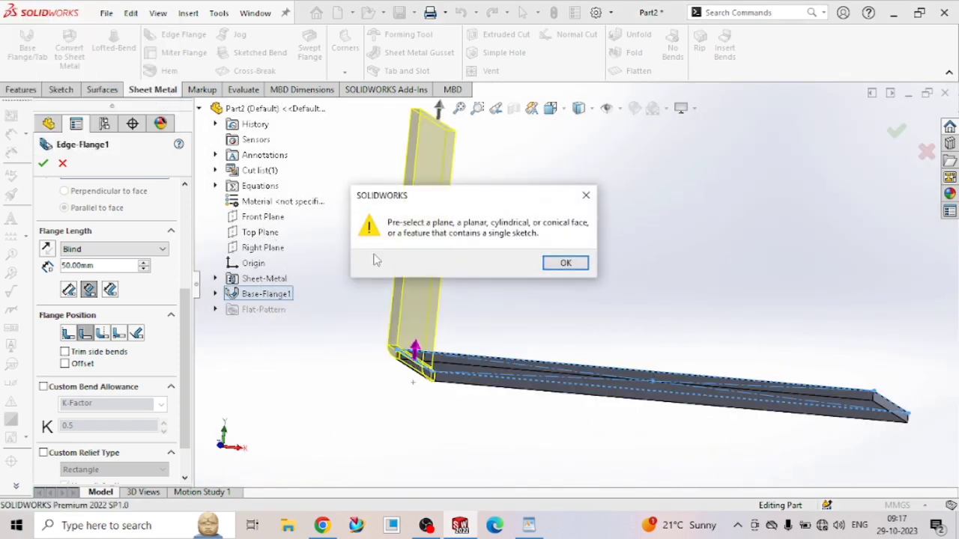
{"action": "left_click", "coordinate": [582, 265]}
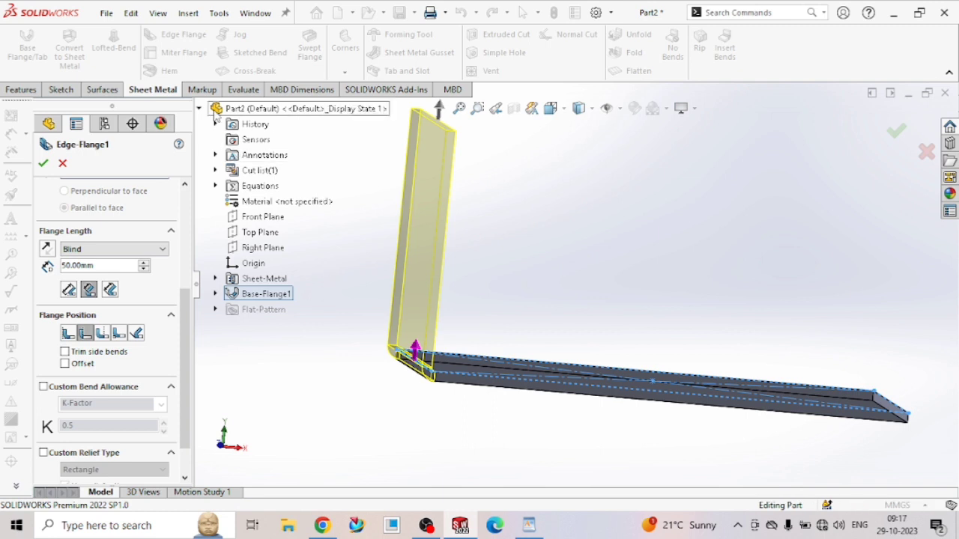
Orient the view to the front and examine the edge flange preview and its bend profile in side view
{"action": "left_click", "coordinate": [255, 109]}
{"action": "left_click", "coordinate": [222, 431]}
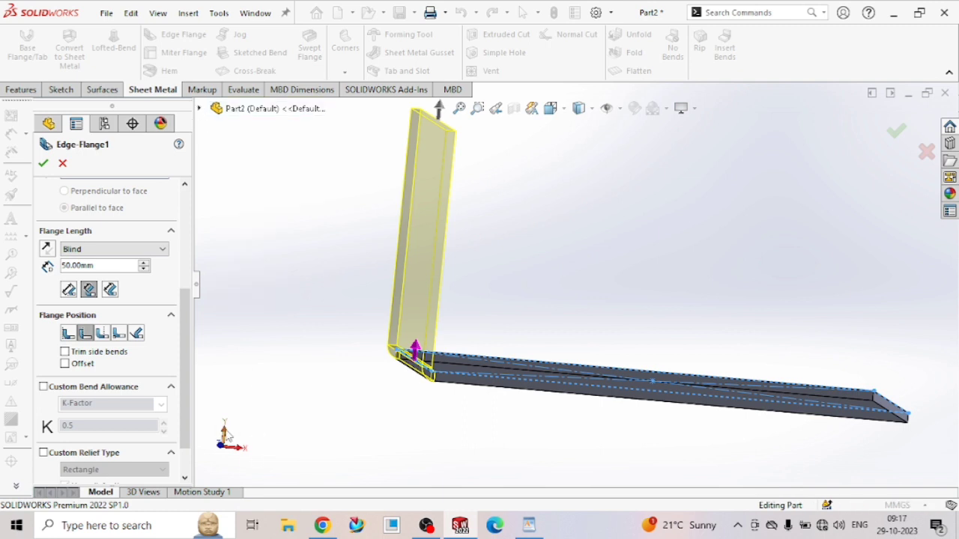
{"action": "left_click", "coordinate": [227, 436]}
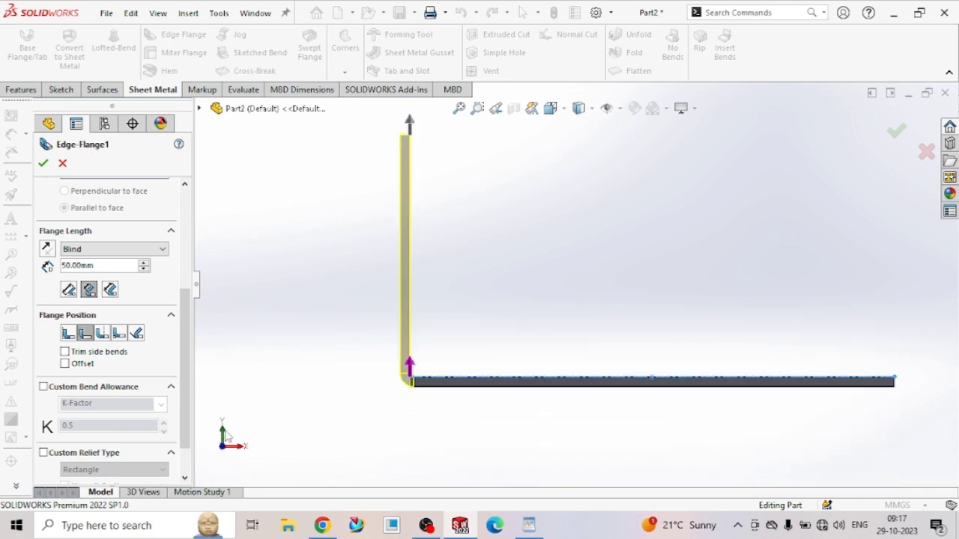
{"action": "scroll", "coordinate": [417, 387], "scroll_direction": "down", "scroll_amount": 5}
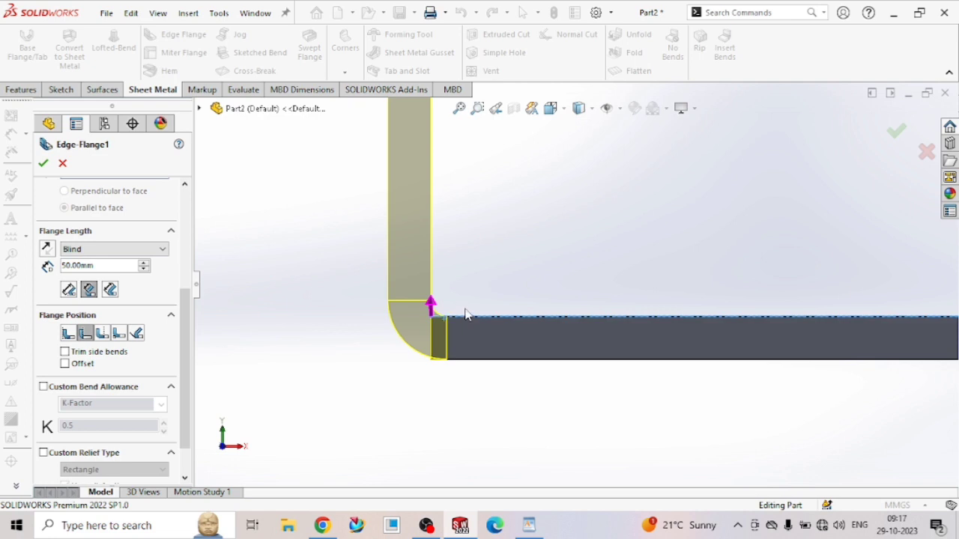
{"action": "scroll", "coordinate": [449, 334], "scroll_direction": "down", "scroll_amount": 3}
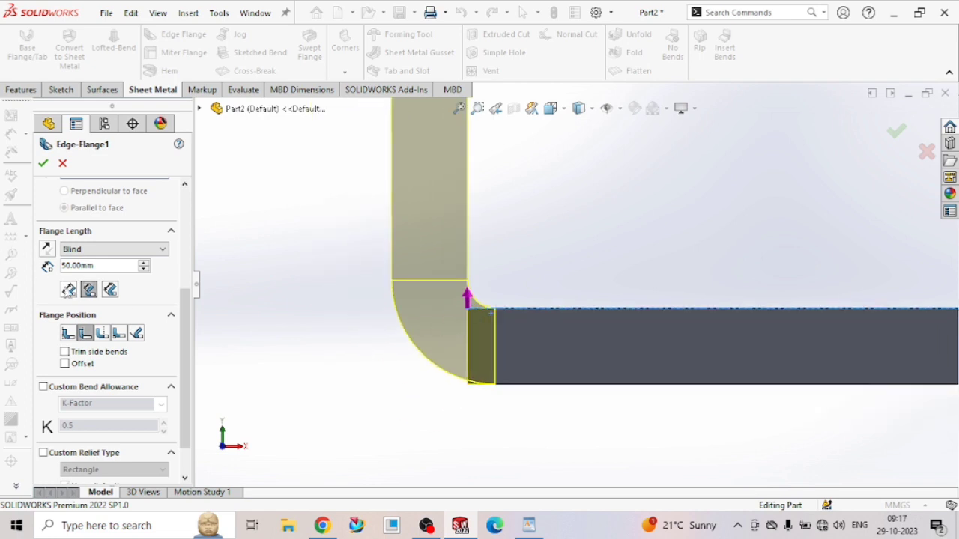
{"action": "scroll", "coordinate": [428, 349], "scroll_direction": "up", "scroll_amount": 2}
{"action": "scroll", "coordinate": [428, 349], "scroll_direction": "up", "scroll_amount": 7}
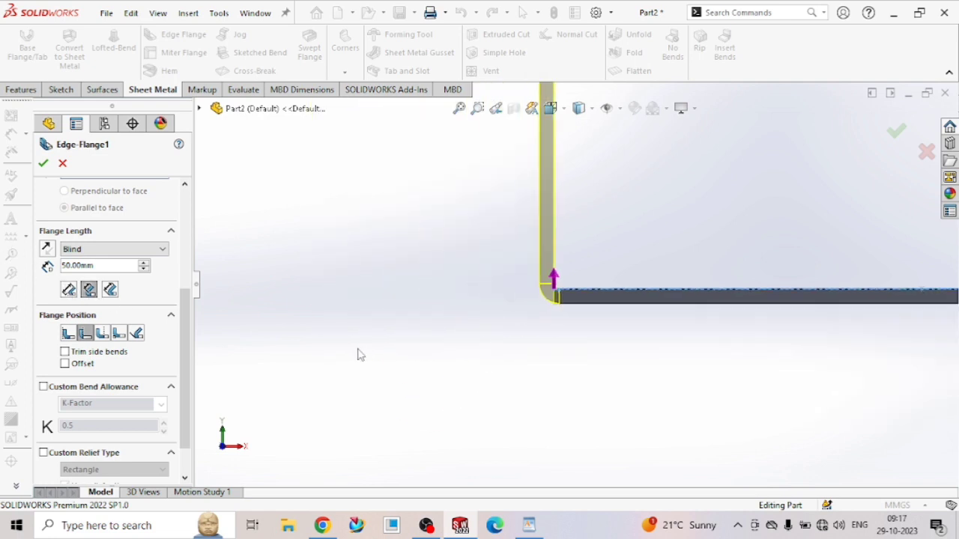
{"action": "scroll", "coordinate": [691, 128], "scroll_direction": "down", "scroll_amount": 4}
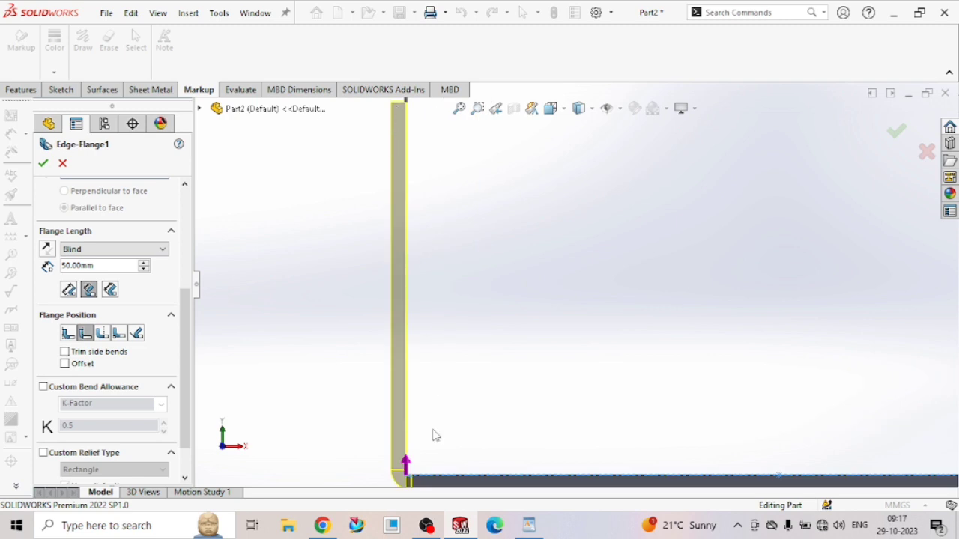
{"action": "scroll", "coordinate": [405, 472], "scroll_direction": "up", "scroll_amount": 1}
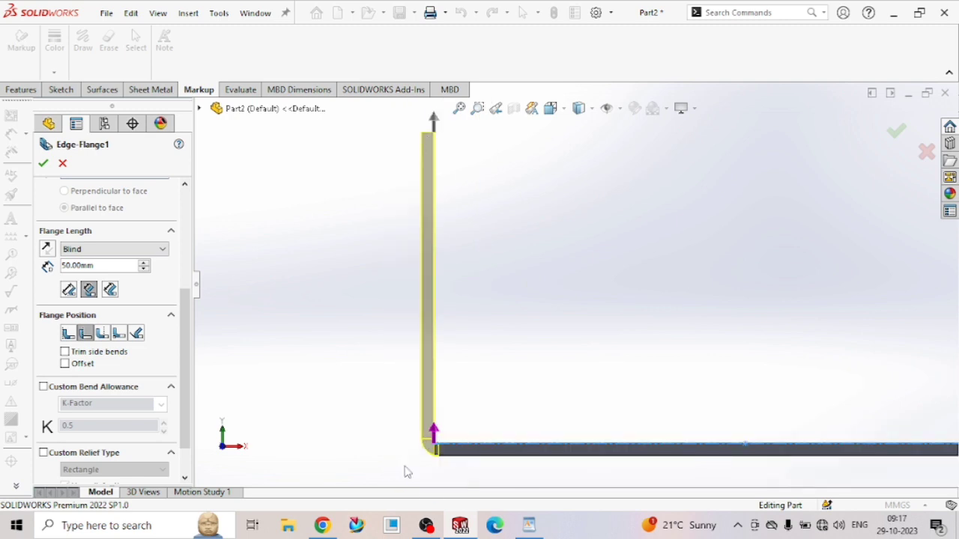
Compare the flange length references and measure the edge flange's 50 mm length from the Outer Virtual Sharp
{"action": "left_click", "coordinate": [88, 291]}
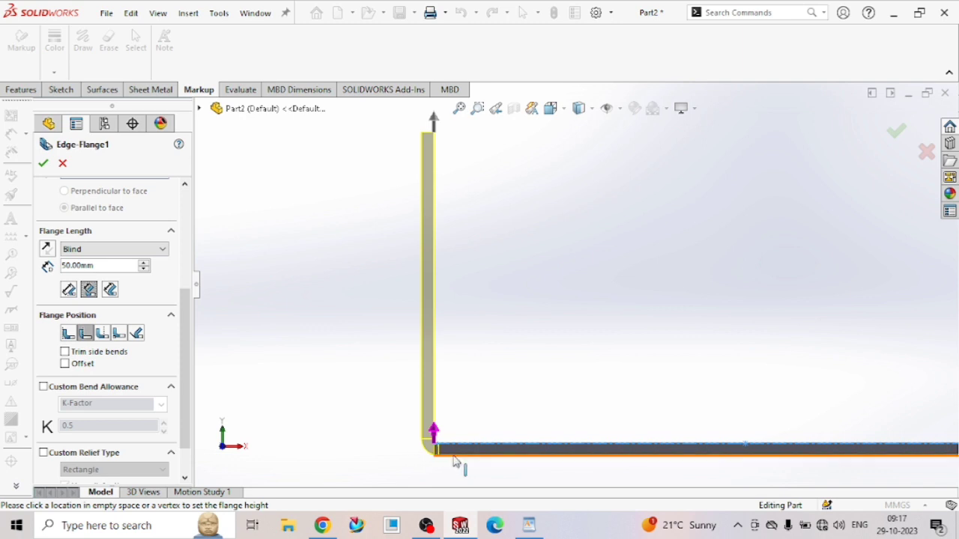
{"action": "left_click", "coordinate": [109, 292]}
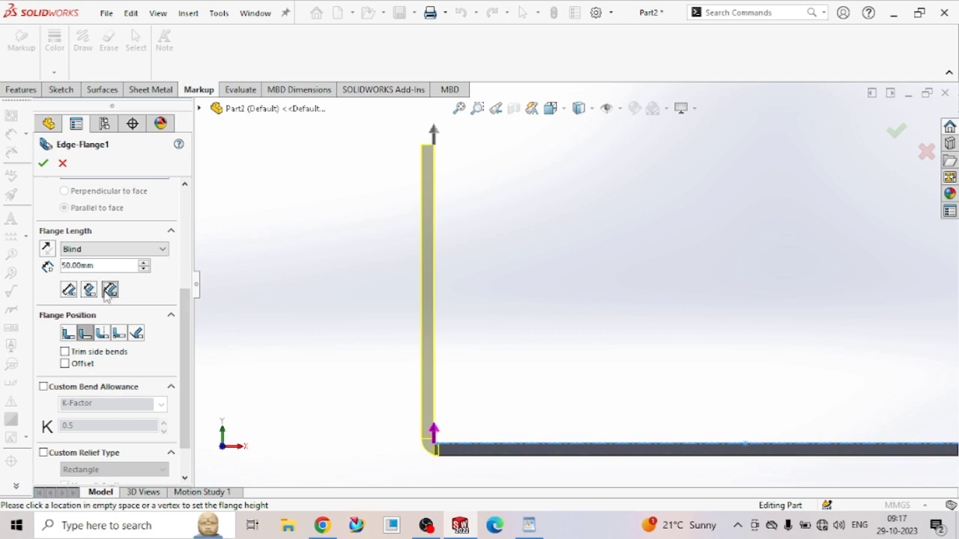
{"action": "left_click", "coordinate": [69, 292]}
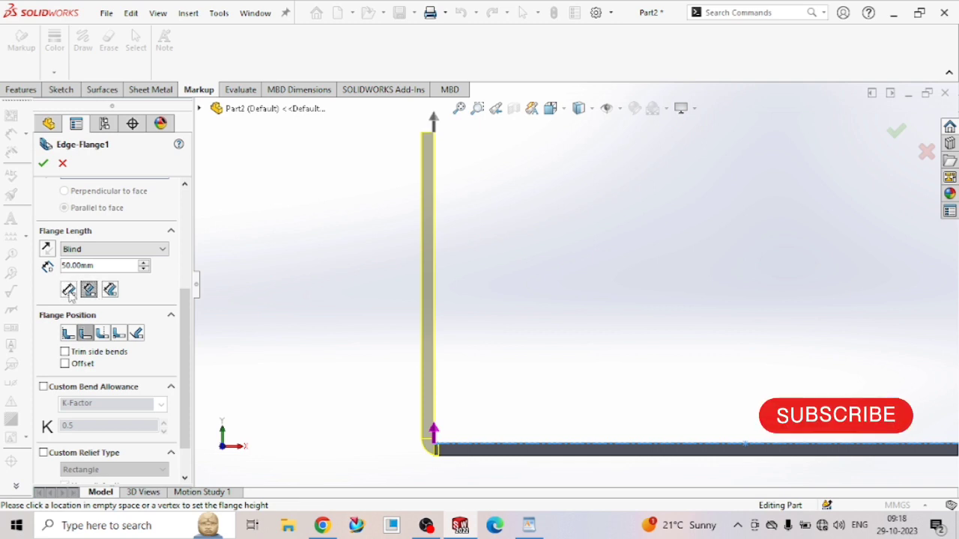
{"action": "left_click", "coordinate": [69, 290]}
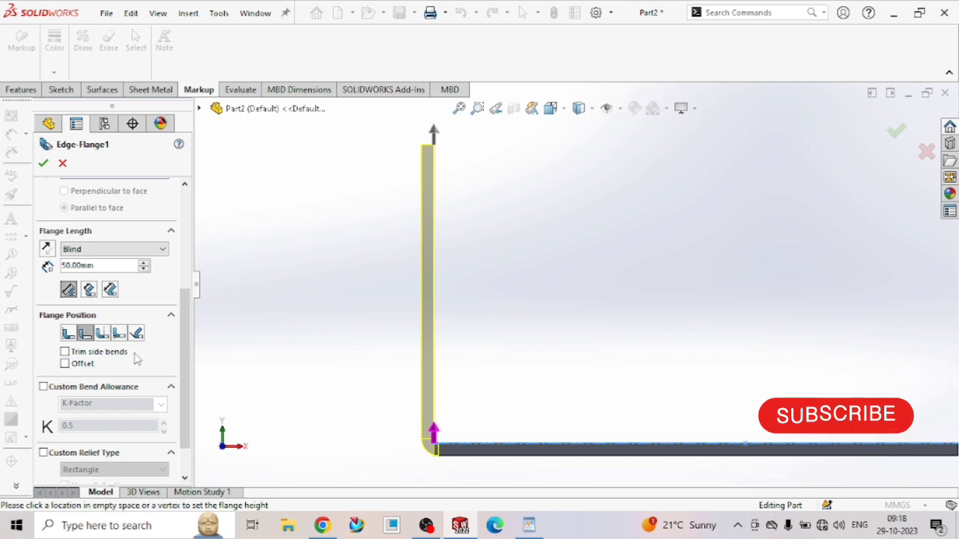
Try the Material Inside, Material Outside, Bend Outside, Bend from Virtual Sharp and Tangent to Bend flange positions
{"action": "scroll", "coordinate": [437, 454], "scroll_direction": "down", "scroll_amount": 5}
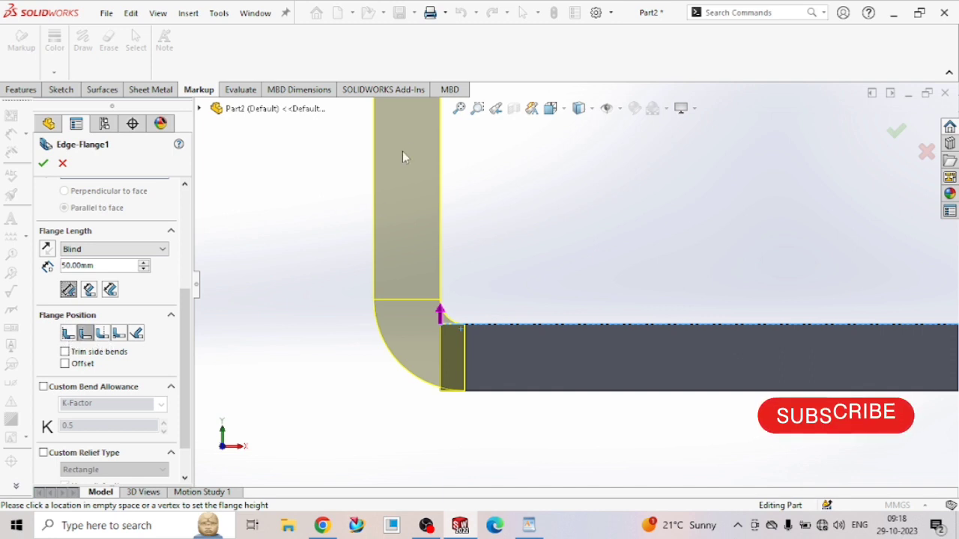
{"action": "left_click", "coordinate": [65, 336]}
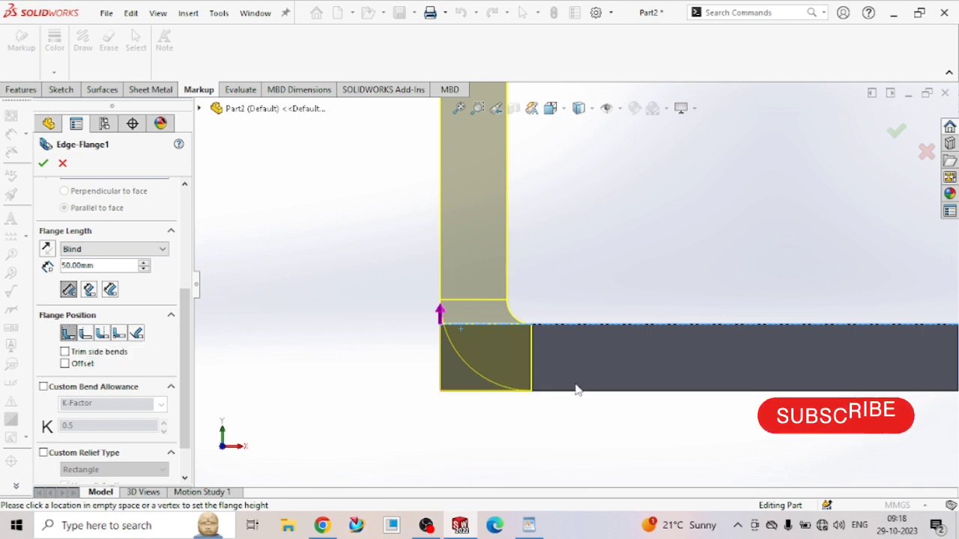
{"action": "left_click", "coordinate": [85, 334]}
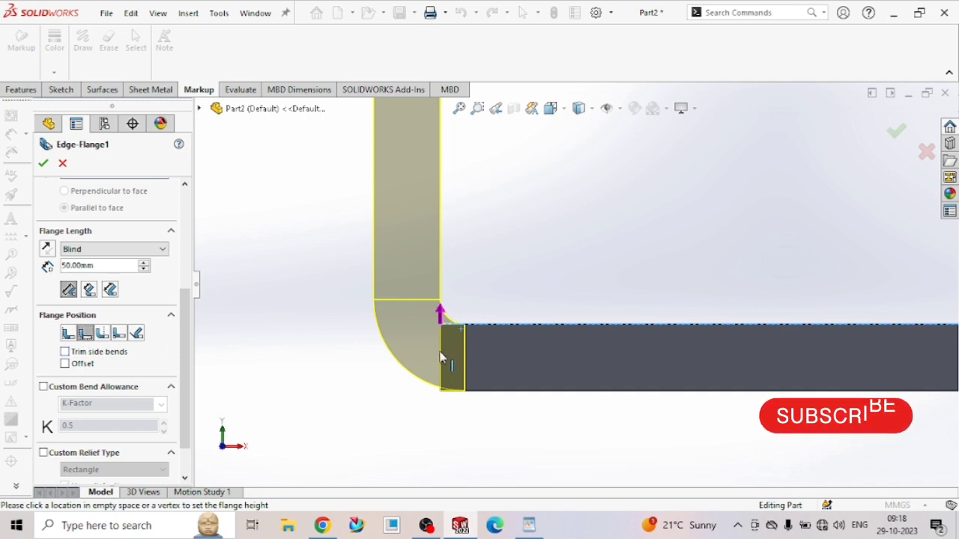
{"action": "left_click", "coordinate": [102, 334]}
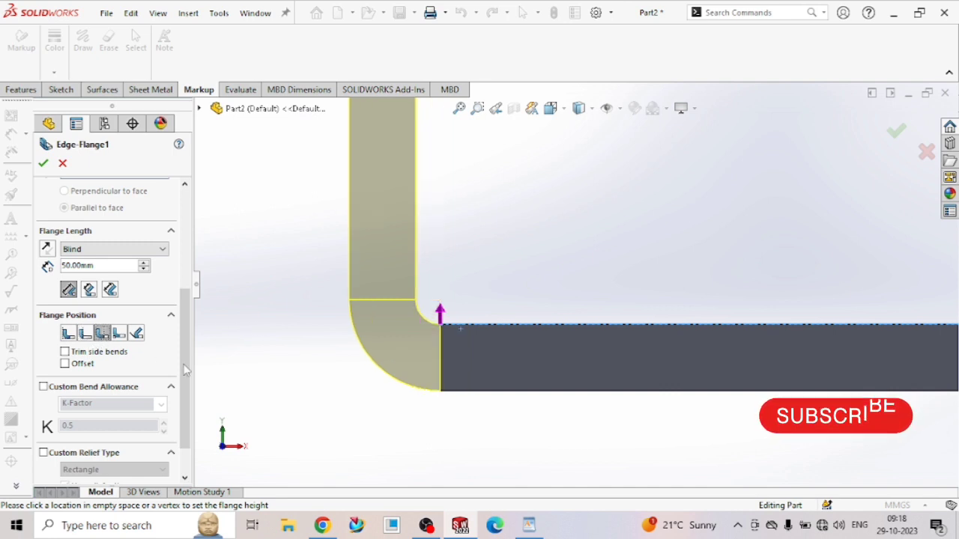
{"action": "left_click", "coordinate": [118, 334]}
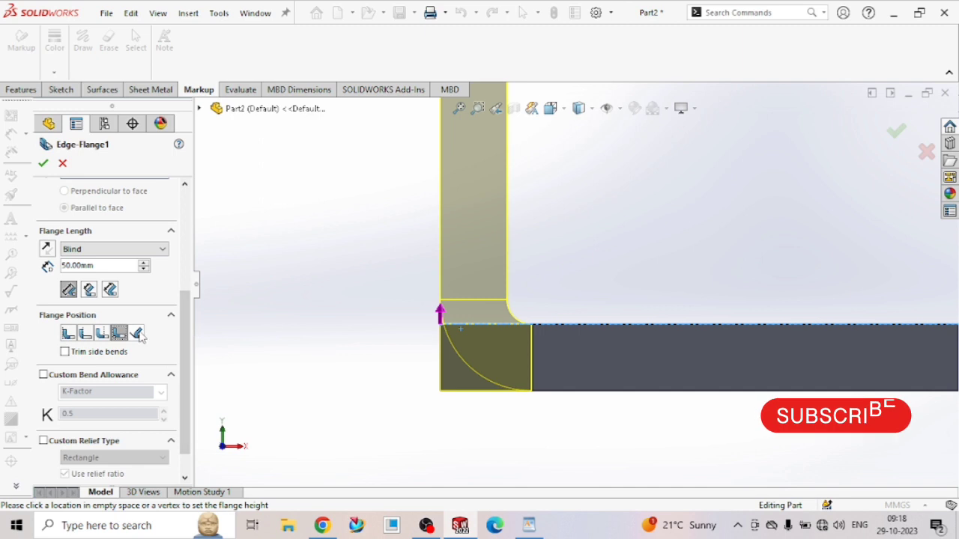
{"action": "left_click", "coordinate": [137, 334]}
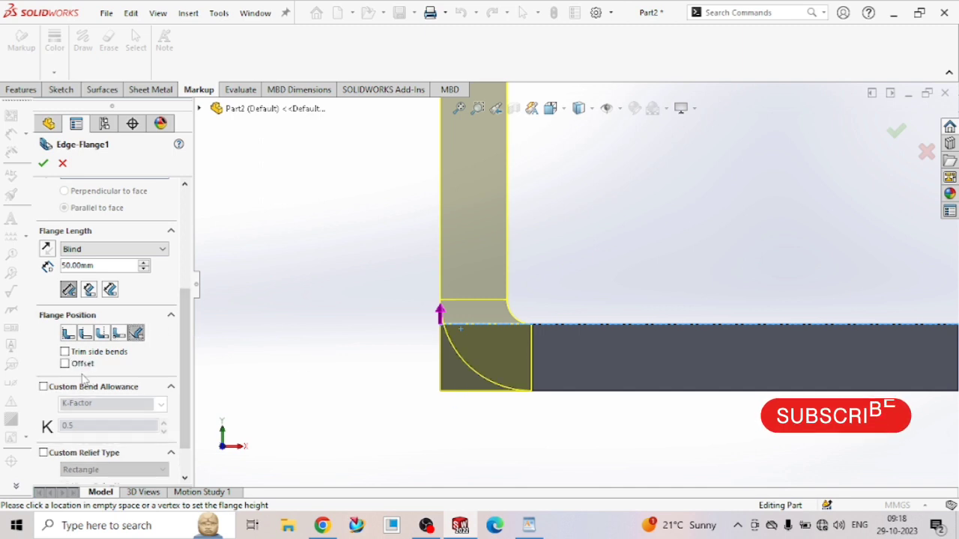
Enable a custom Rectangle relief type for the edge flange, using a relief ratio of 0.5
{"action": "scroll", "coordinate": [118, 370], "scroll_direction": "down", "scroll_amount": 1}
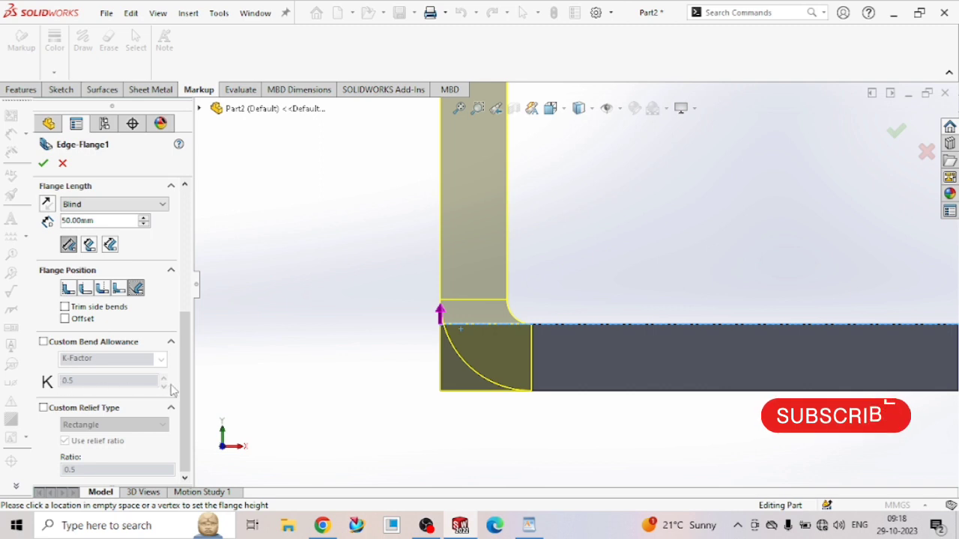
{"action": "left_click", "coordinate": [44, 409]}
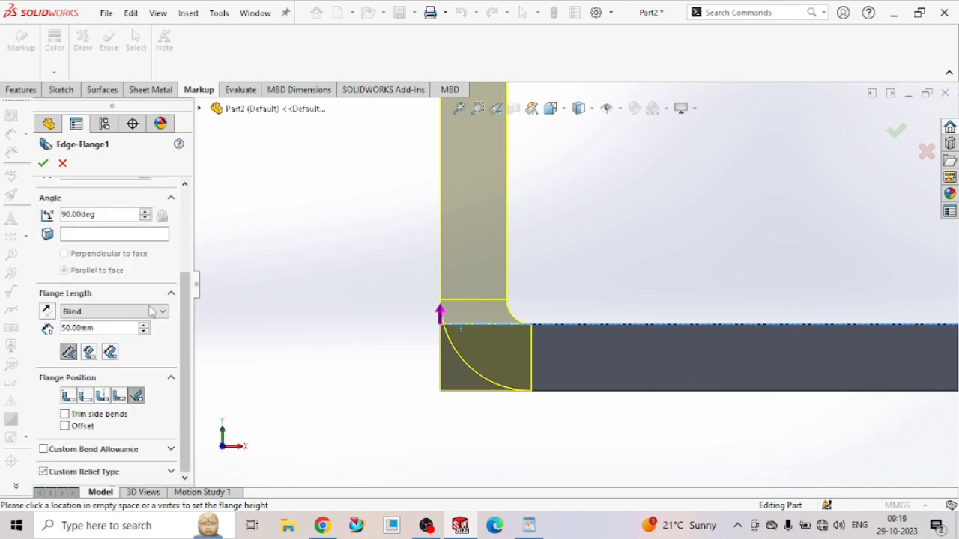
{"action": "left_click", "coordinate": [170, 472]}
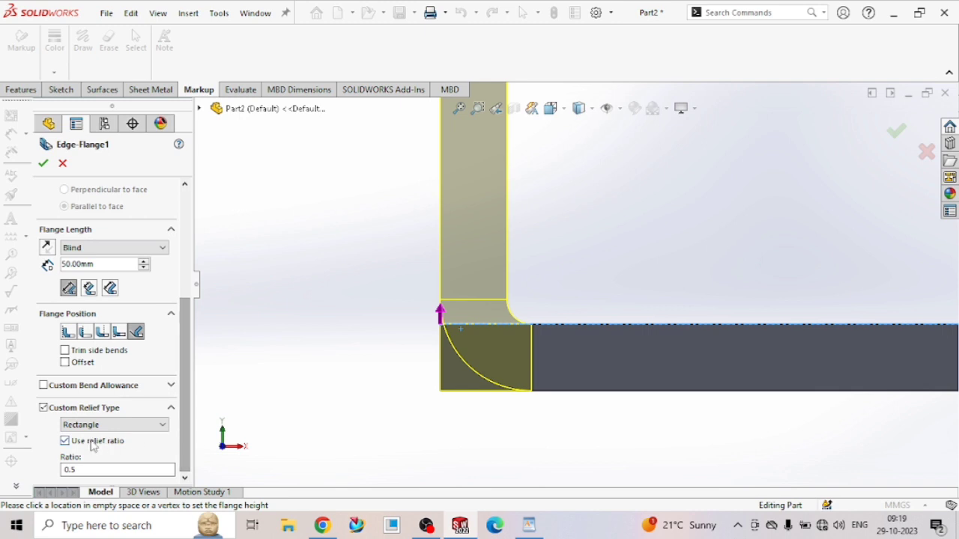
{"action": "scroll", "coordinate": [318, 219], "scroll_direction": "up", "scroll_amount": 5}
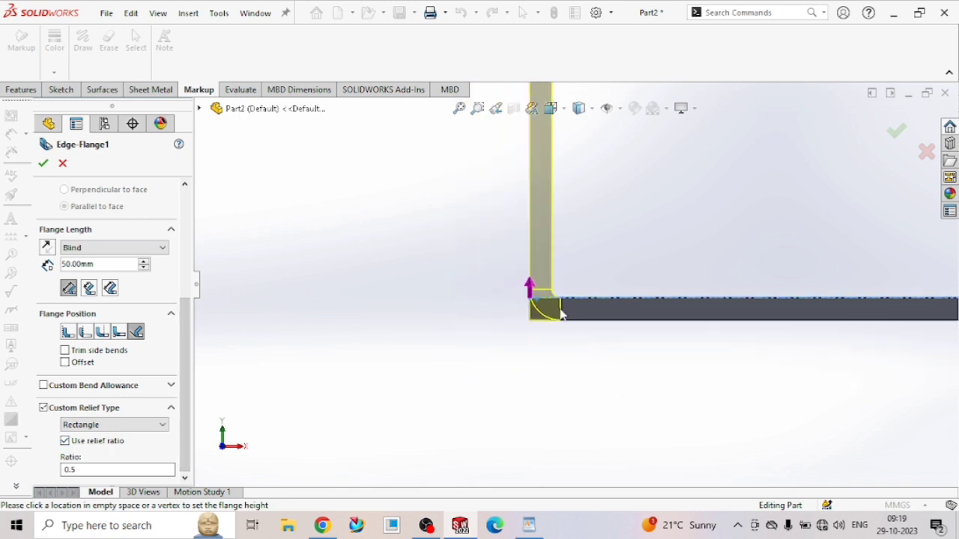
{"action": "scroll", "coordinate": [562, 313], "scroll_direction": "up", "scroll_amount": 3}
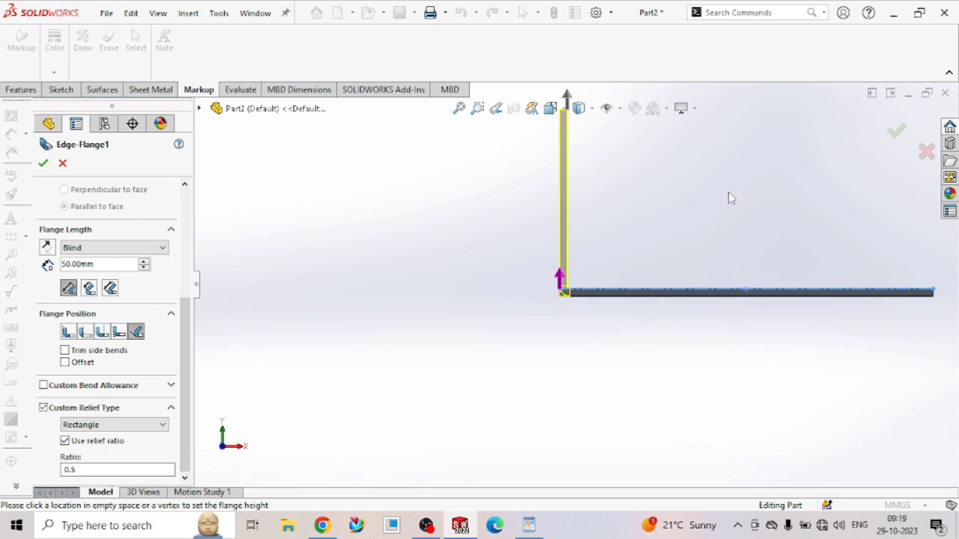
{"action": "scroll", "coordinate": [517, 251], "scroll_direction": "up", "scroll_amount": 3}
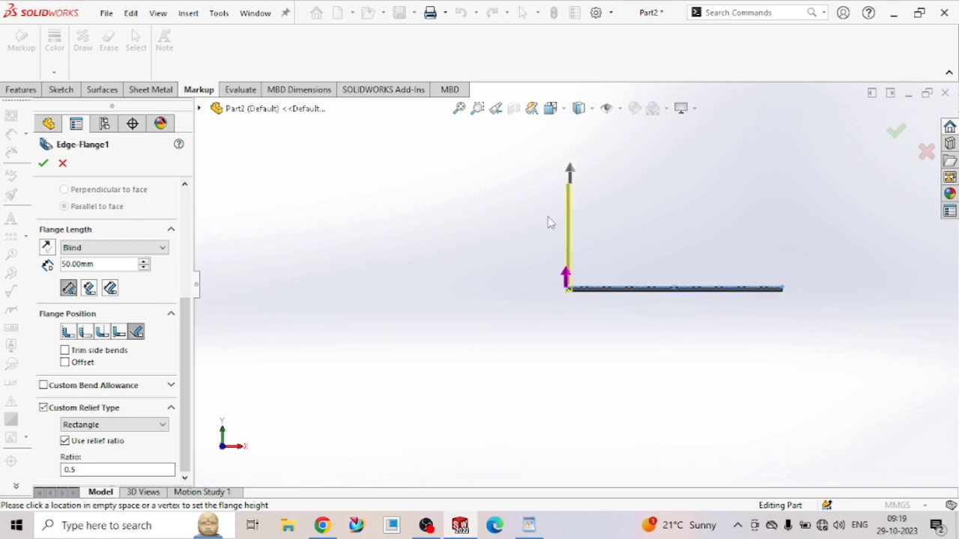
{"action": "scroll", "coordinate": [610, 146], "scroll_direction": "down", "scroll_amount": 3}
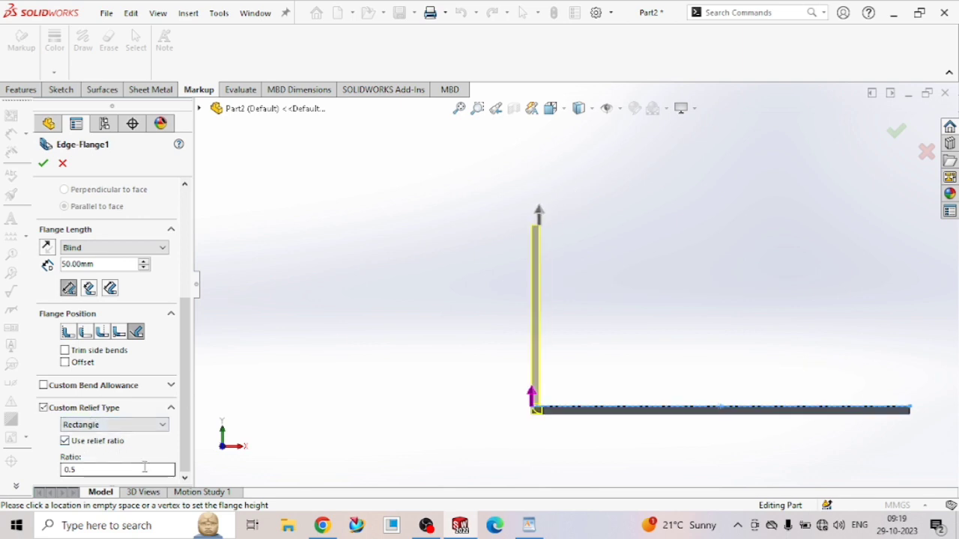
{"action": "left_click", "coordinate": [162, 428]}
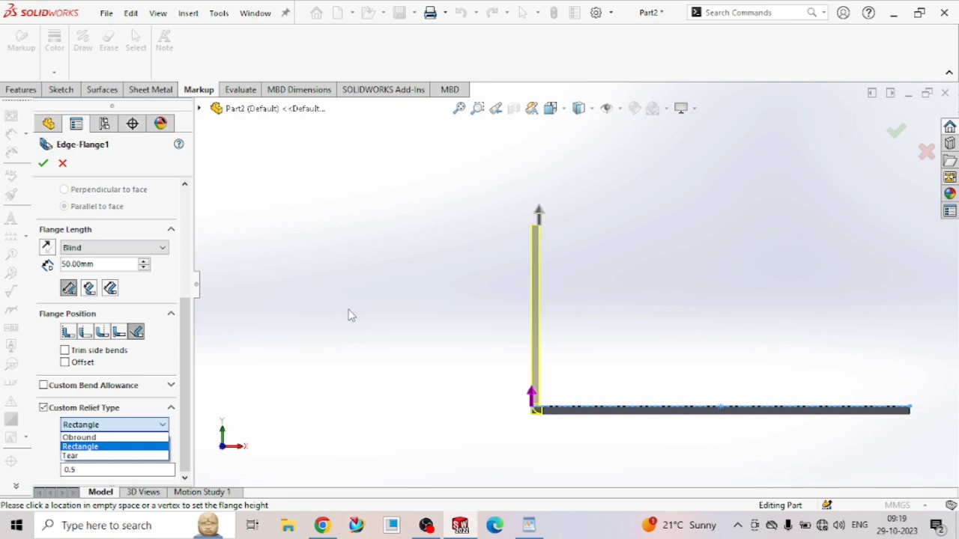
{"action": "scroll", "coordinate": [348, 318], "scroll_direction": "up", "scroll_amount": 1}
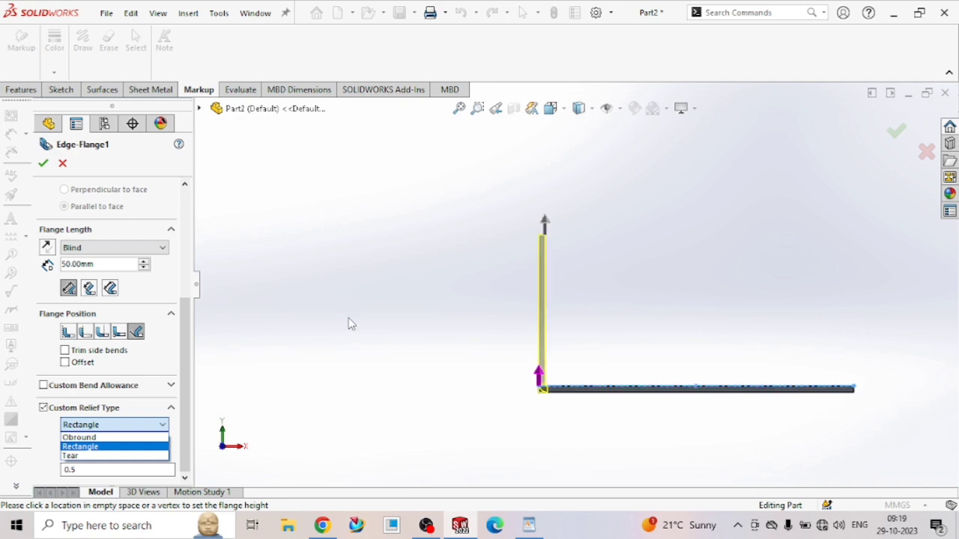
{"action": "left_click", "coordinate": [45, 167]}
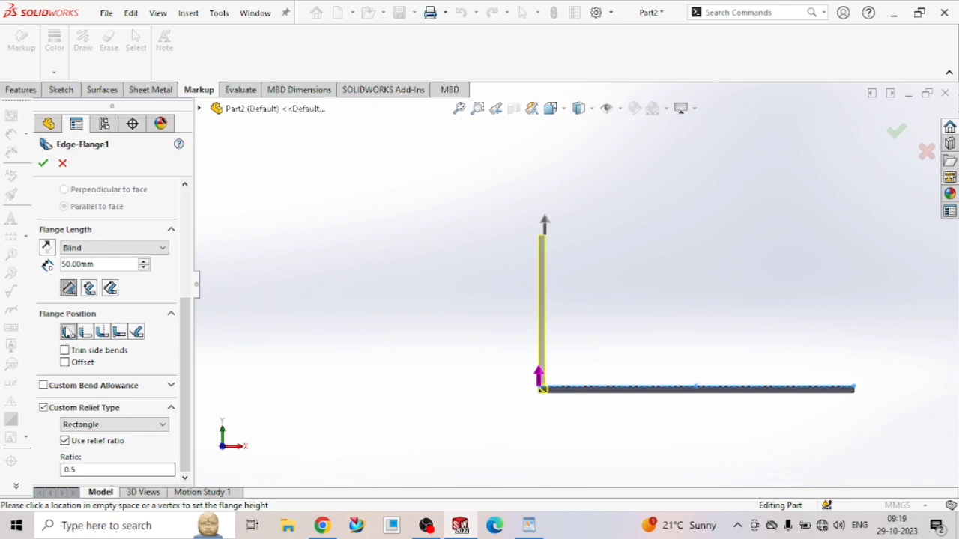
Set the flange position to Material Outside and create the edge flange
{"action": "left_click", "coordinate": [84, 333]}
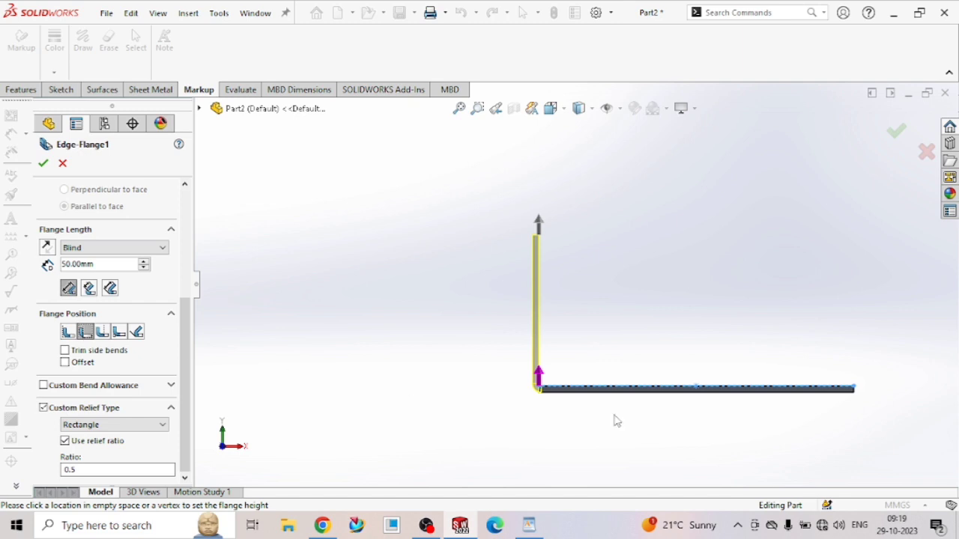
{"action": "scroll", "coordinate": [583, 377], "scroll_direction": "down", "scroll_amount": 3}
{"action": "scroll", "coordinate": [443, 372], "scroll_direction": "up", "scroll_amount": 4}
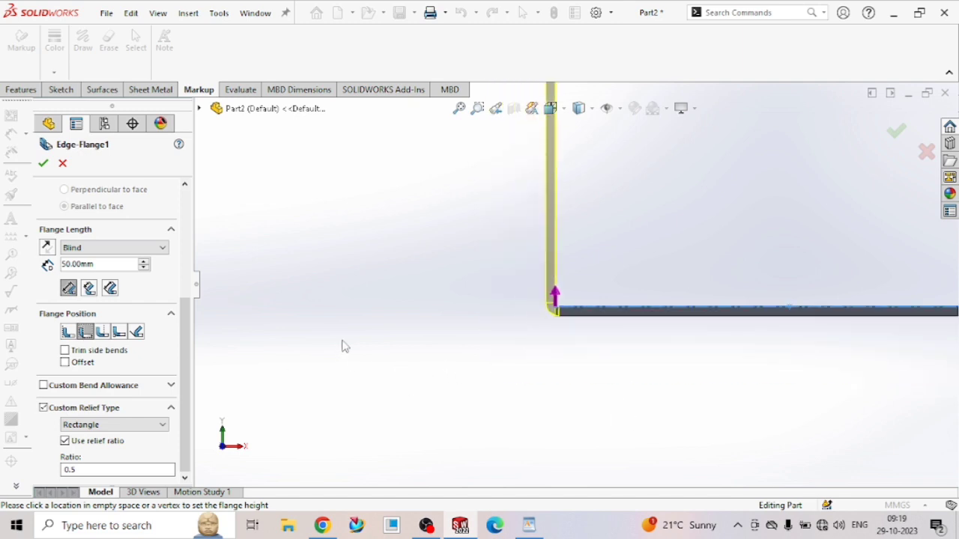
{"action": "left_click", "coordinate": [43, 164]}
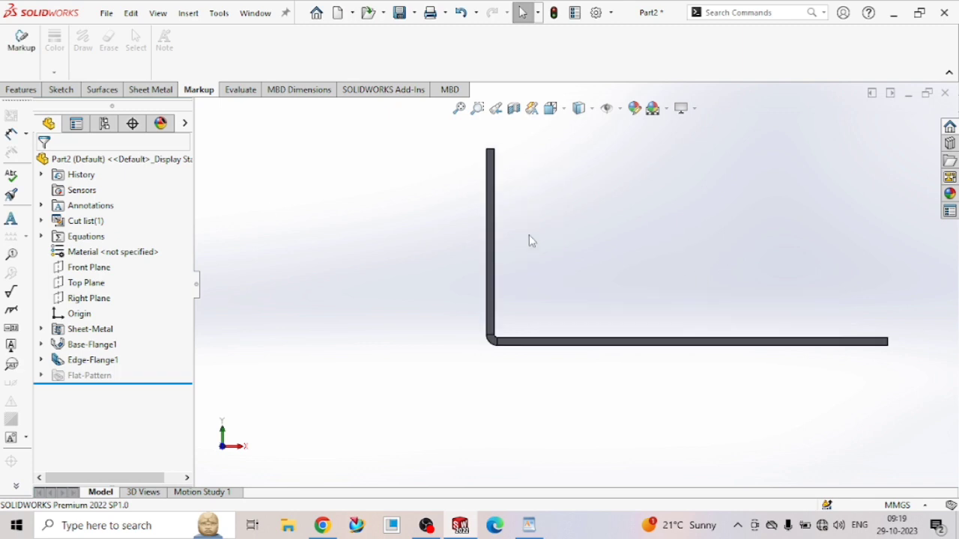
Examine the L-shaped sheet metal part from several angles
{"action": "middle_click_drag", "start_coordinate": [529, 239], "coordinate": [483, 327]}
{"action": "scroll", "coordinate": [720, 215], "scroll_direction": "down", "scroll_amount": 2}
{"action": "scroll", "coordinate": [522, 239], "scroll_direction": "up", "scroll_amount": 5}
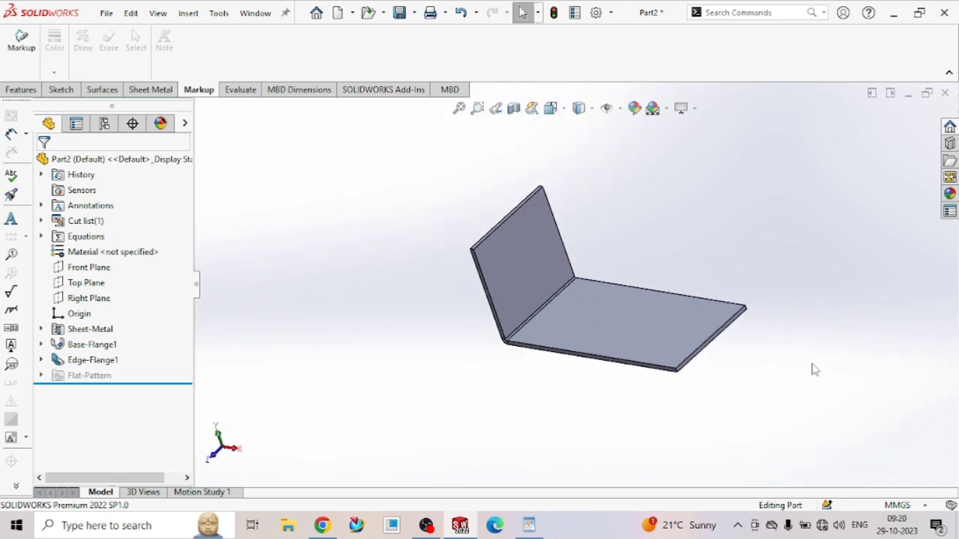
{"action": "scroll", "coordinate": [762, 364], "scroll_direction": "down", "scroll_amount": 2}
{"action": "scroll", "coordinate": [636, 342], "scroll_direction": "up", "scroll_amount": 4}
{"action": "middle_click_drag", "start_coordinate": [614, 352], "coordinate": [604, 400]}
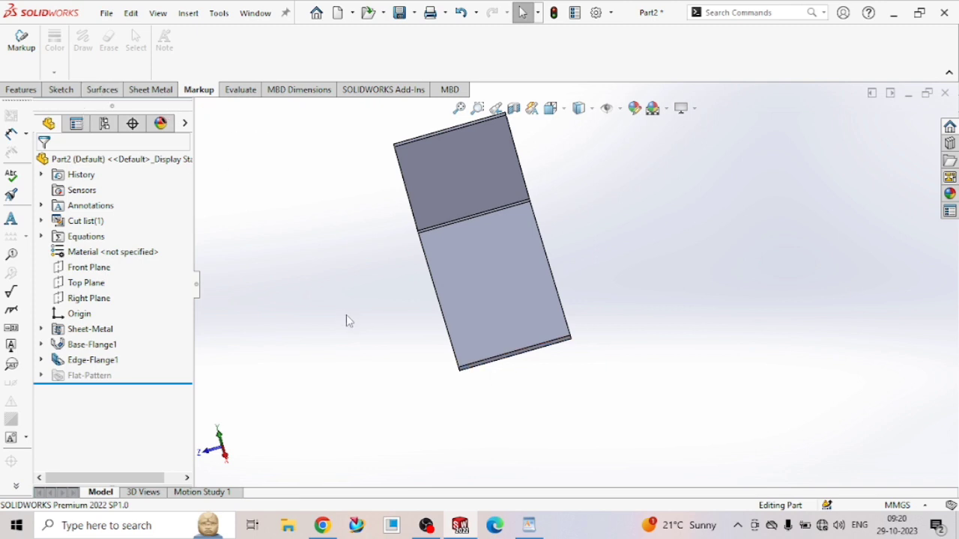
{"action": "middle_click_drag", "start_coordinate": [347, 319], "coordinate": [370, 255]}
Start an edge flange on the base flange's long front edge, extending upward about 36.7 mm at 90°
{"action": "scroll", "coordinate": [586, 323], "scroll_direction": "up", "scroll_amount": 3}
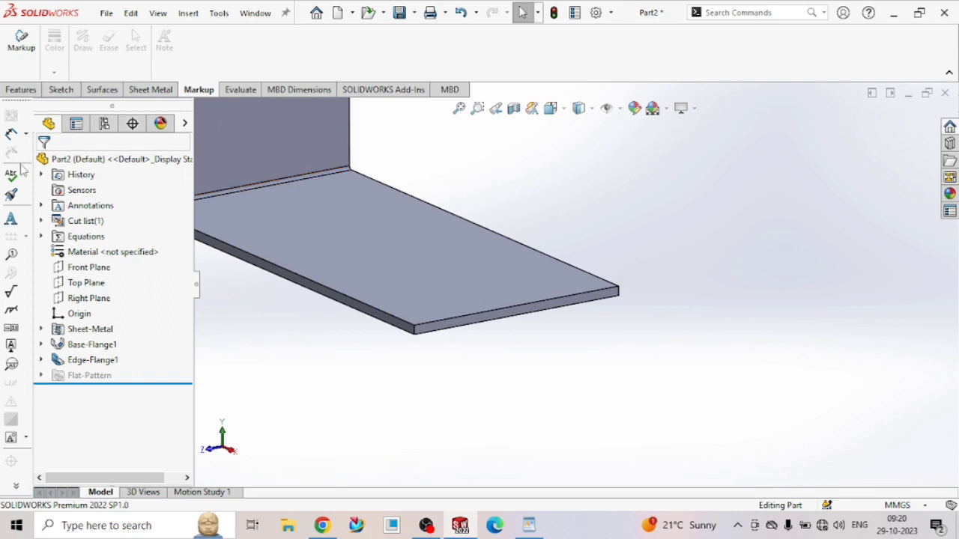
{"action": "left_click", "coordinate": [151, 89]}
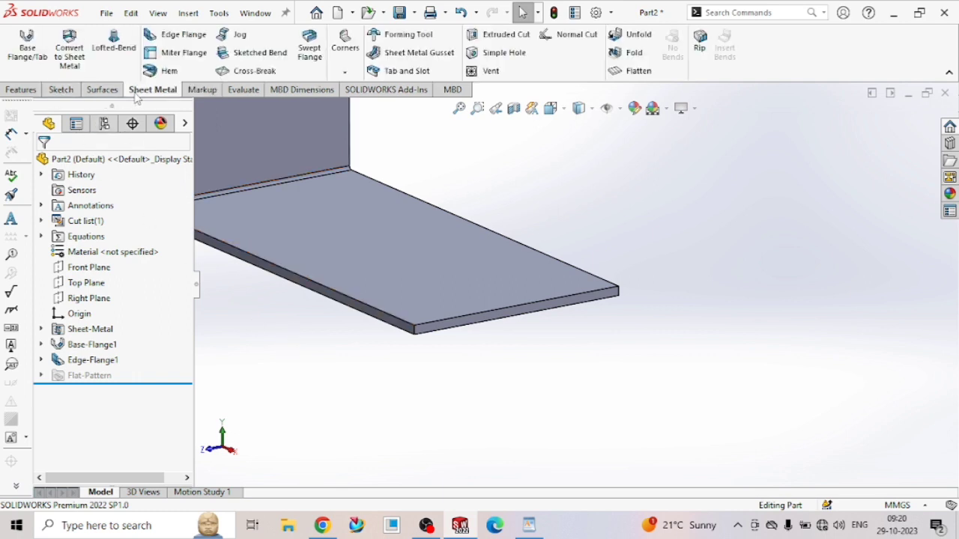
{"action": "left_click", "coordinate": [181, 38]}
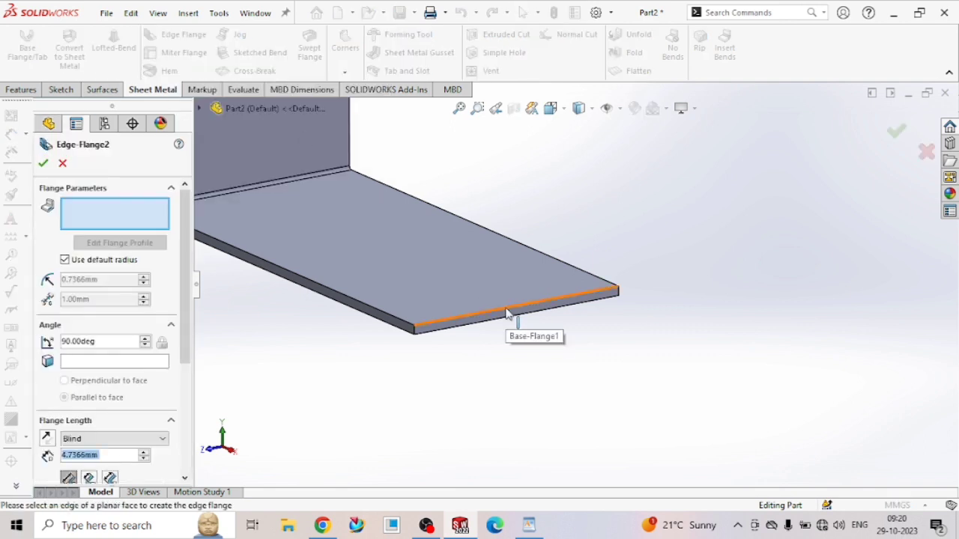
{"action": "middle_click_drag", "start_coordinate": [368, 302], "coordinate": [473, 362]}
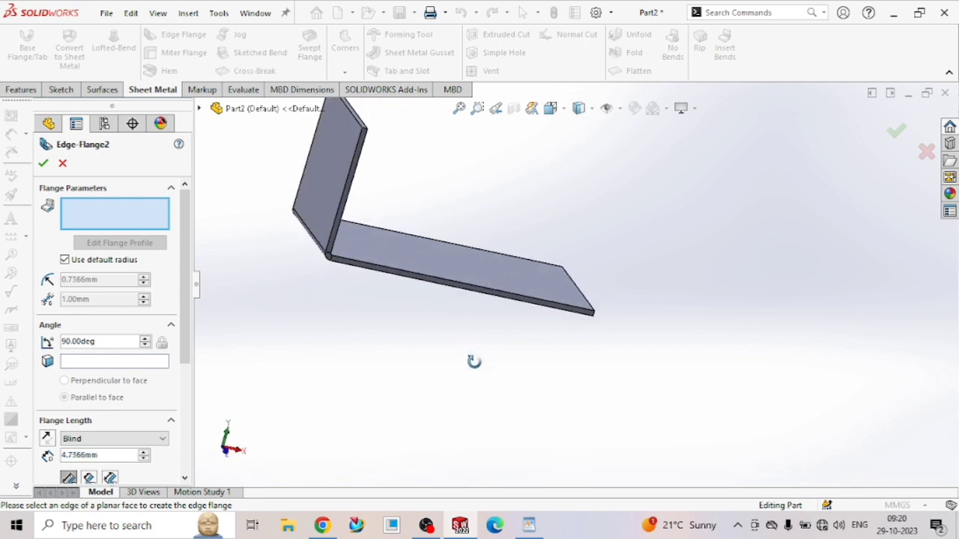
{"action": "left_click", "coordinate": [516, 303]}
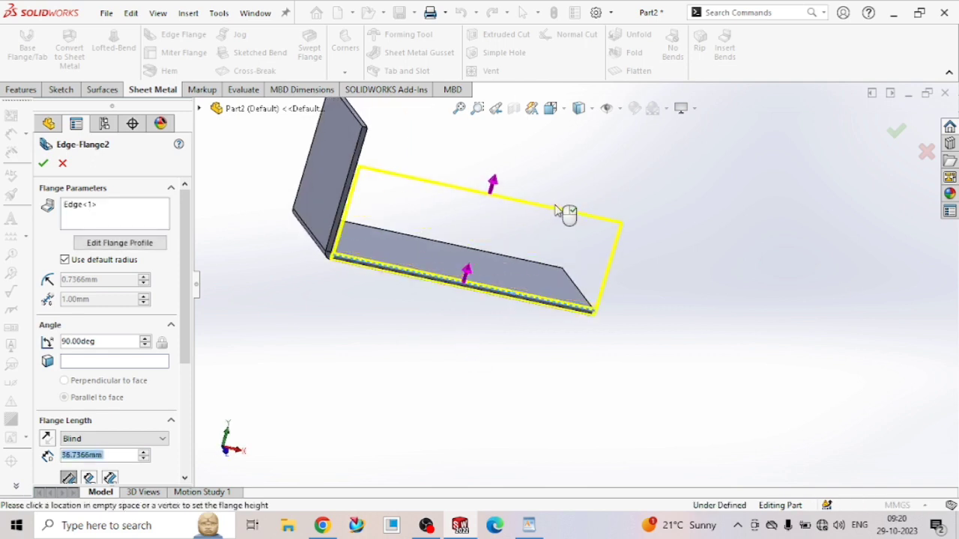
{"action": "left_click", "coordinate": [559, 209]}
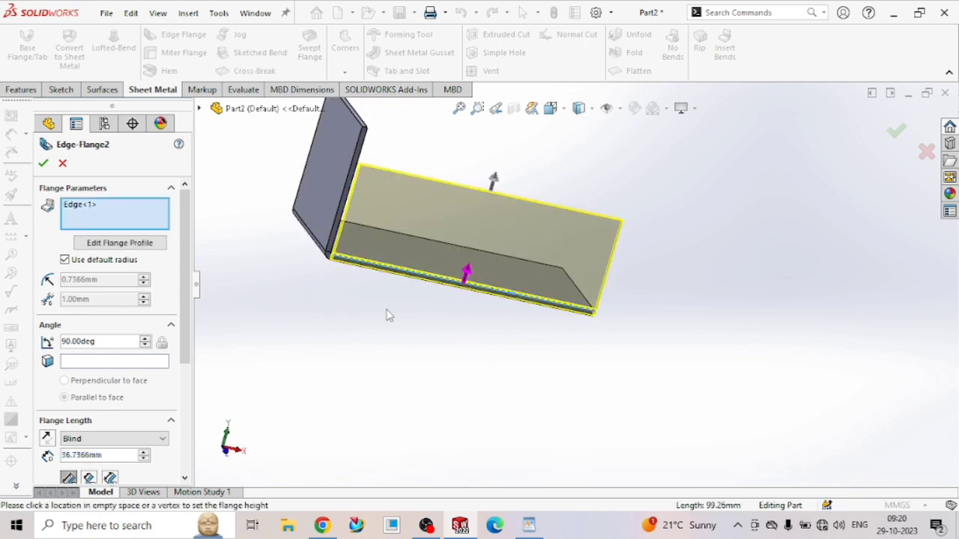
{"action": "middle_click_drag", "start_coordinate": [388, 315], "coordinate": [355, 302]}
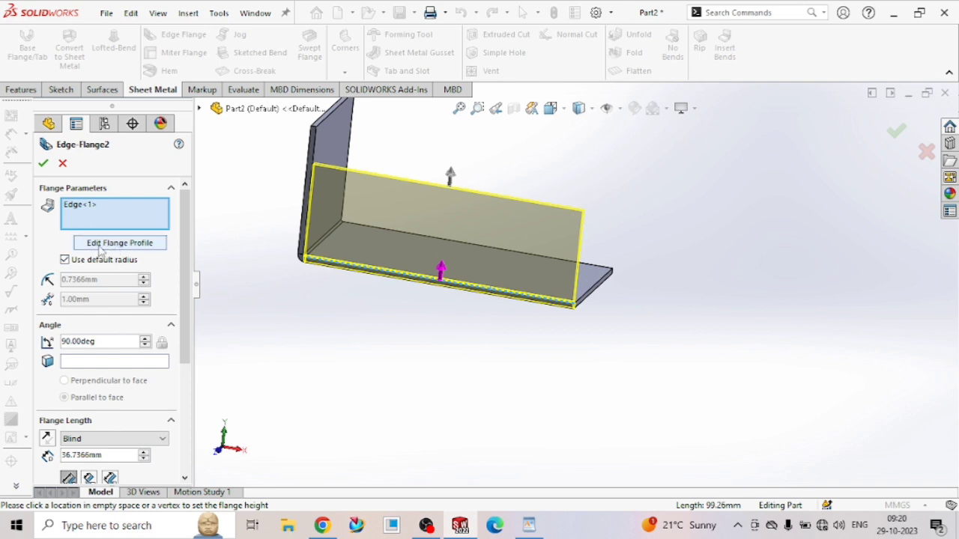
{"action": "scroll", "coordinate": [176, 270], "scroll_direction": "down", "scroll_amount": 5}
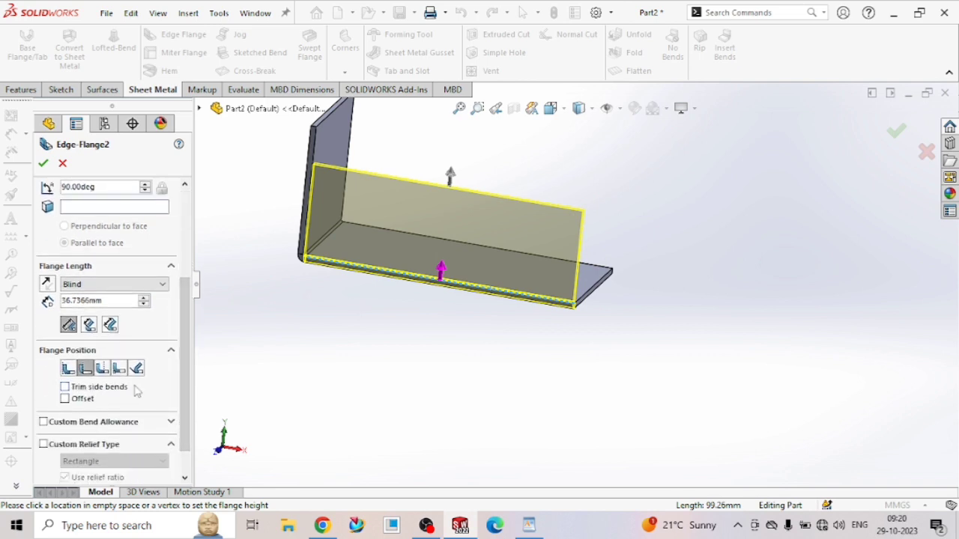
{"action": "scroll", "coordinate": [190, 389], "scroll_direction": "up", "scroll_amount": 5}
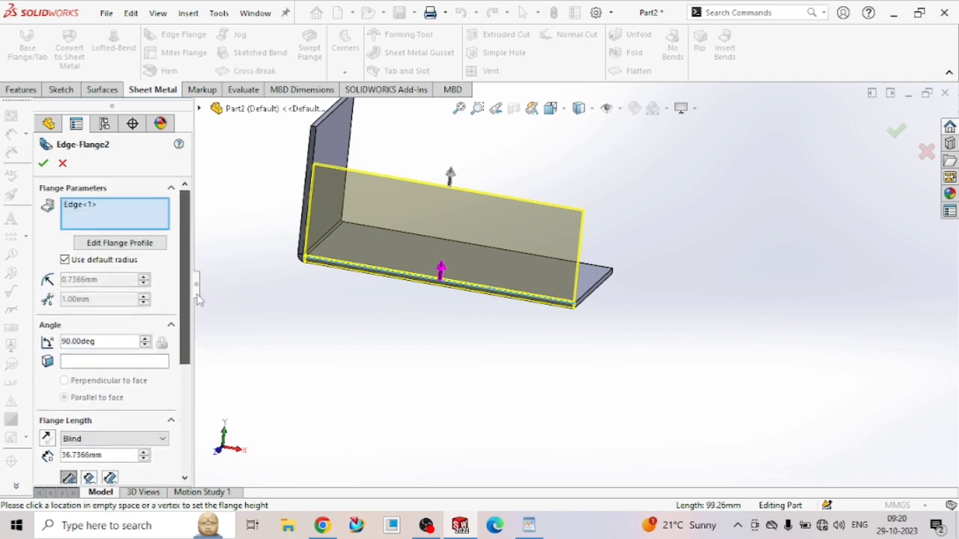
Open the new flange's profile sketch for editing and stretch its upper line to a height of about 39.7 mm
{"action": "left_click", "coordinate": [119, 244]}
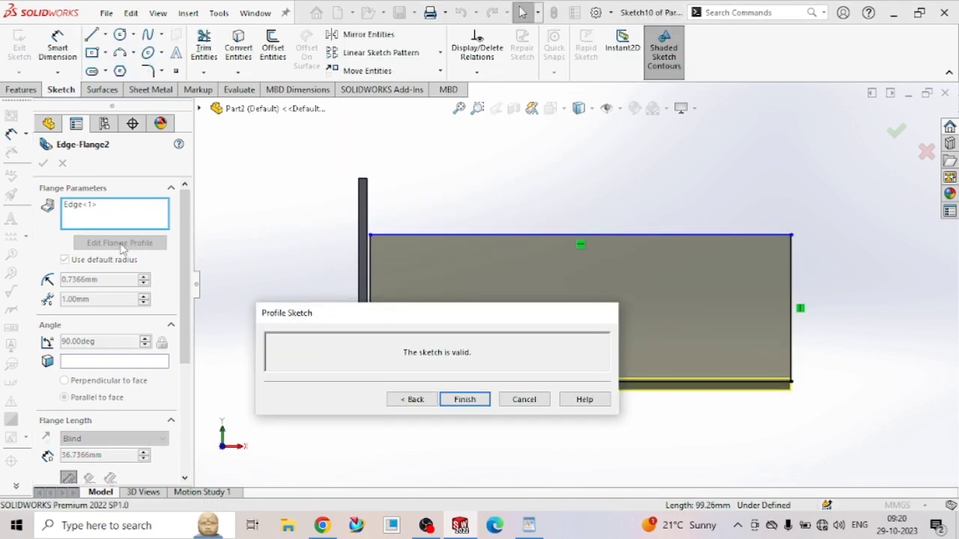
{"action": "mouse_move", "coordinate": [447, 316]}
{"action": "left_mouse_down"}
{"action": "mouse_move", "coordinate": [503, 207]}
{"action": "mouse_move", "coordinate": [604, 63]}
{"action": "mouse_move", "coordinate": [646, 27]}
{"action": "mouse_move", "coordinate": [807, 30]}
{"action": "left_mouse_up"}
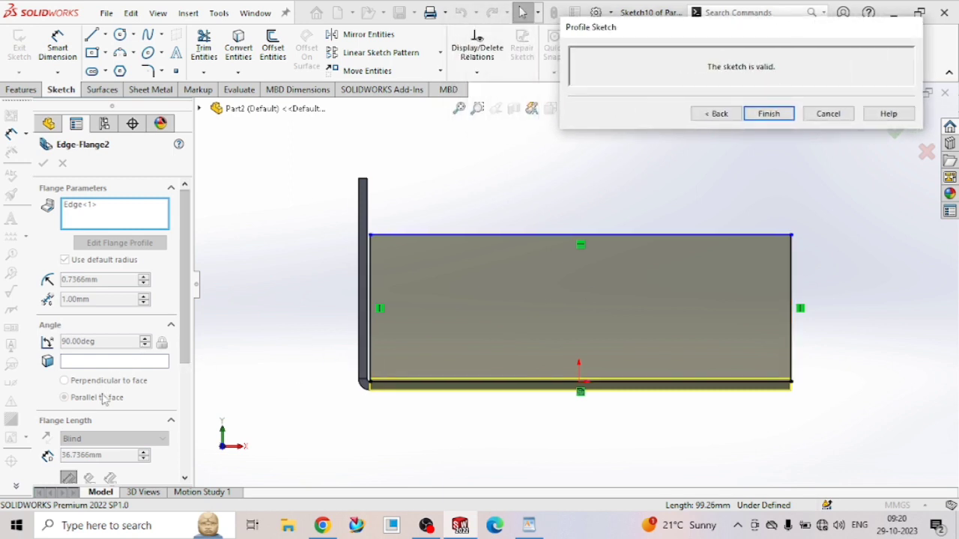
{"action": "mouse_move", "coordinate": [377, 239]}
{"action": "left_mouse_down"}
{"action": "mouse_move", "coordinate": [407, 247]}
{"action": "mouse_move", "coordinate": [428, 284]}
{"action": "mouse_move", "coordinate": [424, 328]}
{"action": "mouse_move", "coordinate": [445, 216]}
{"action": "left_mouse_up"}
{"action": "left_click", "coordinate": [678, 465]}
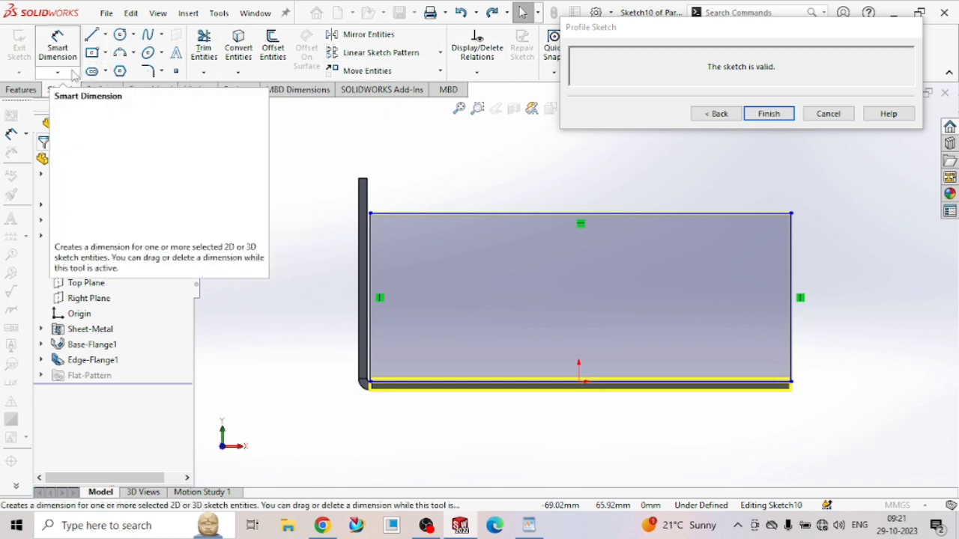
Dimension the flange profile's upper line and set its width to 50 mm
{"action": "left_click", "coordinate": [57, 47]}
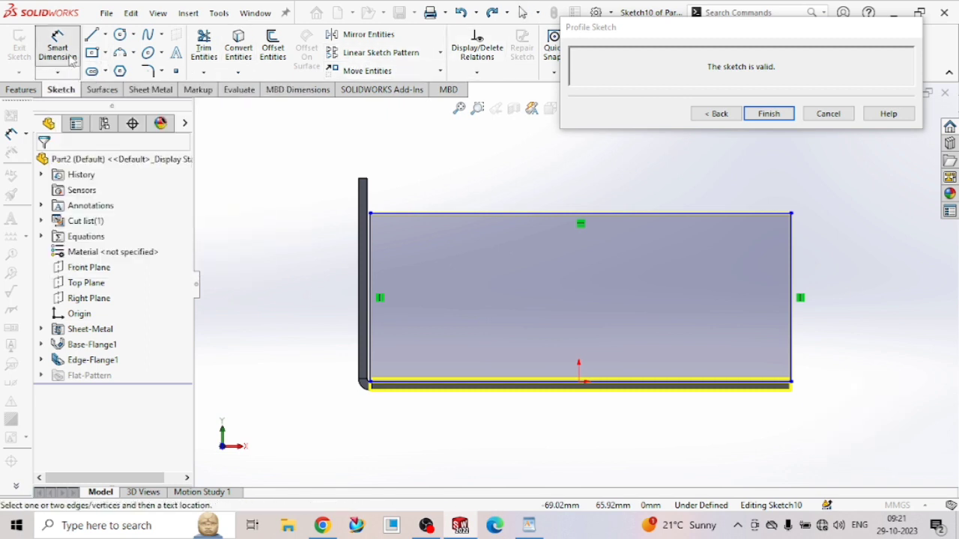
{"action": "left_click", "coordinate": [478, 217]}
{"action": "left_click", "coordinate": [503, 193]}
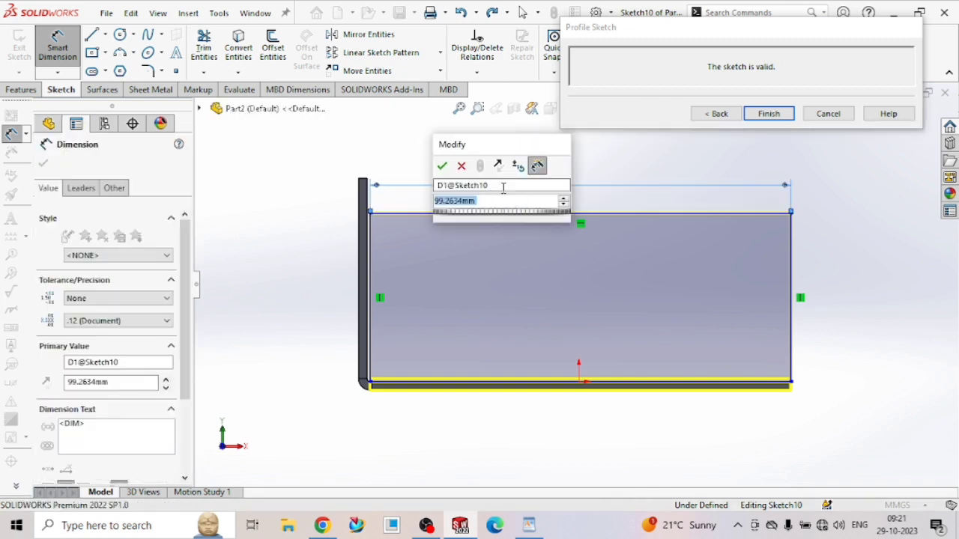
{"action": "type", "text": "50"}
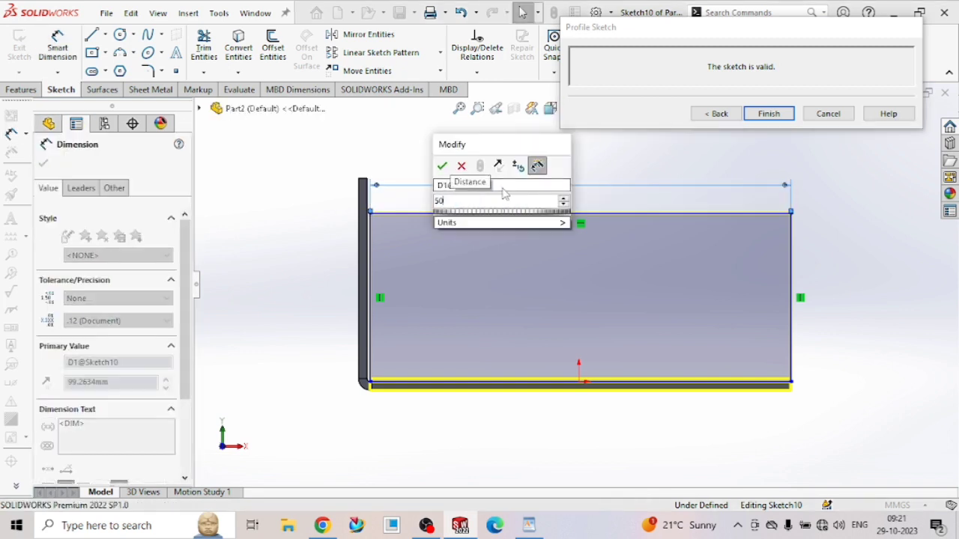
{"action": "key", "text": "Return"}
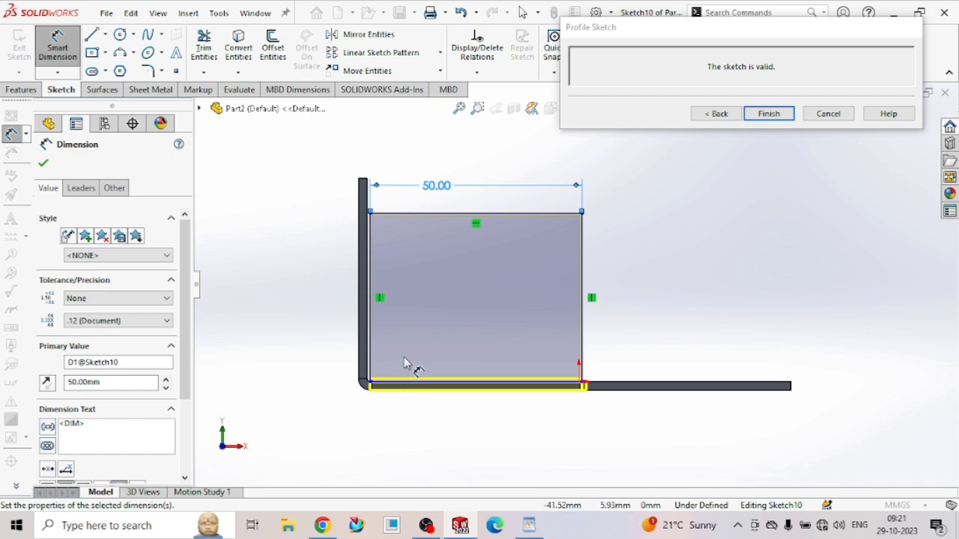
{"action": "left_click", "coordinate": [370, 384]}
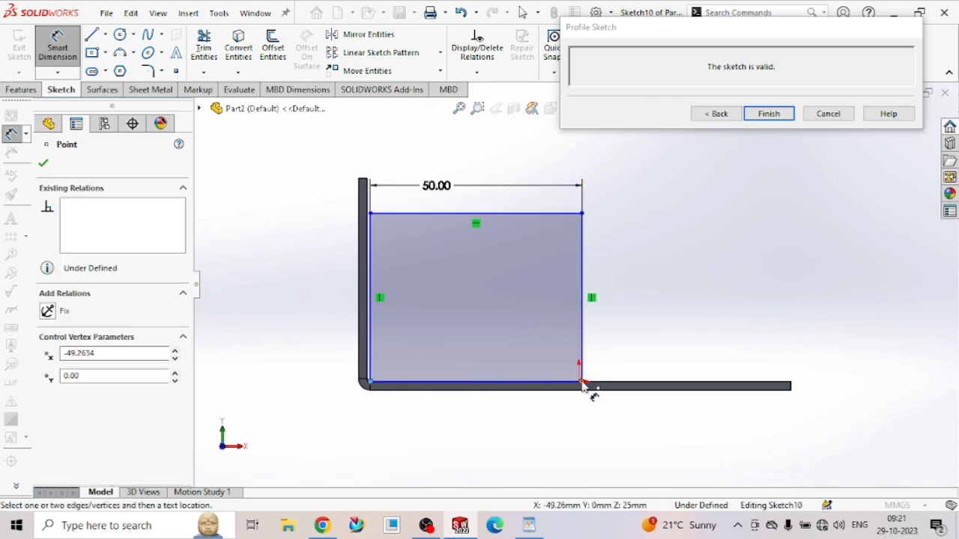
{"action": "left_click", "coordinate": [585, 258]}
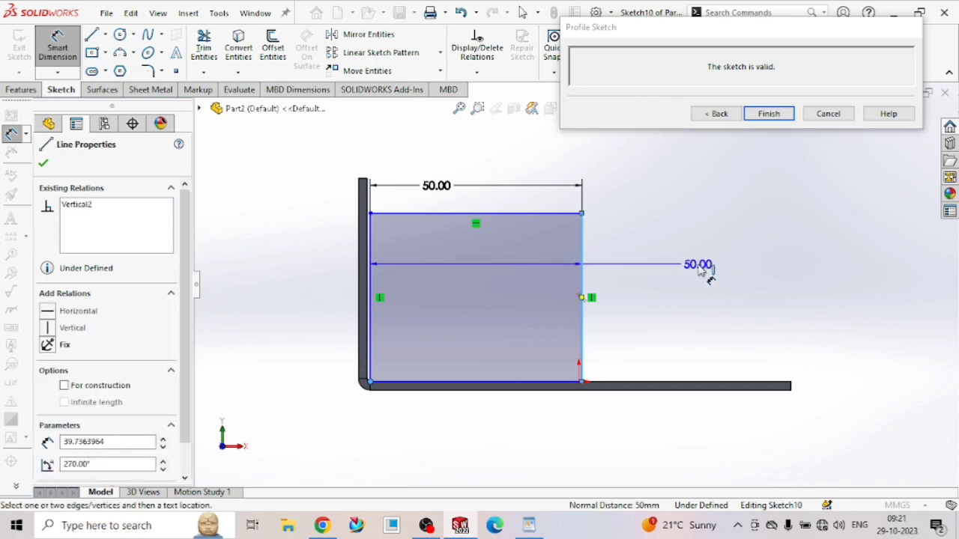
{"action": "key", "text": "Escape"}
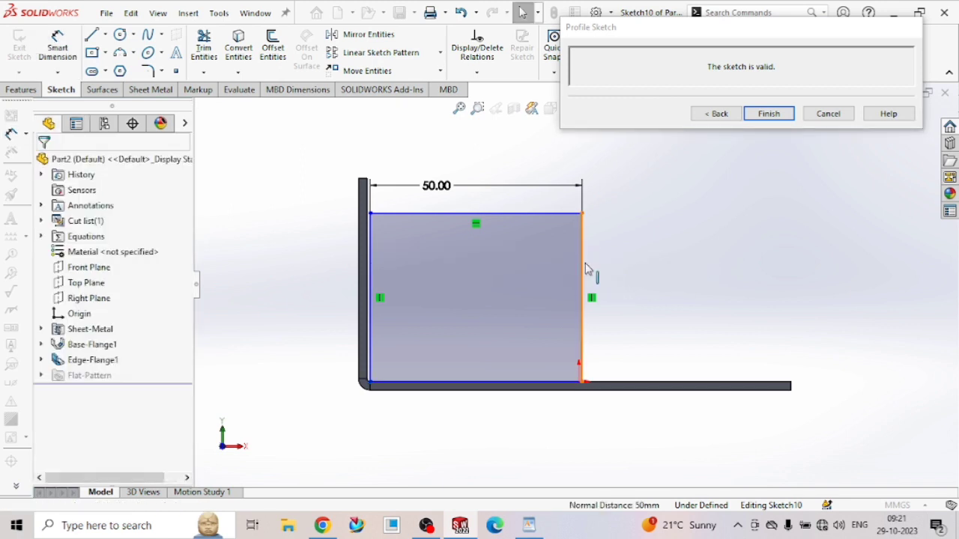
Slide the profile away from the existing upright flange and dimension the gap between them to 25 mm
{"action": "left_click_drag", "start_coordinate": [586, 270], "coordinate": [685, 268]}
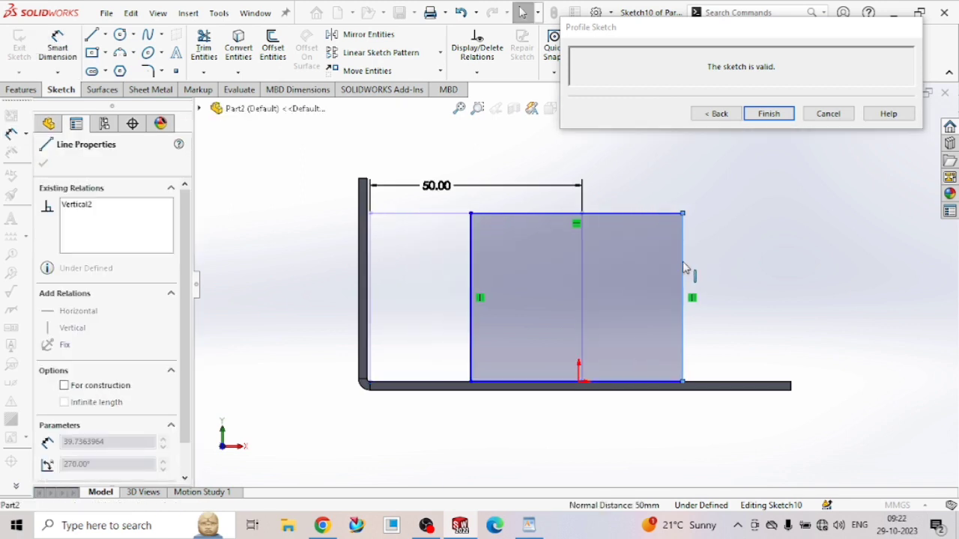
{"action": "left_click", "coordinate": [60, 51]}
{"action": "left_click", "coordinate": [472, 383]}
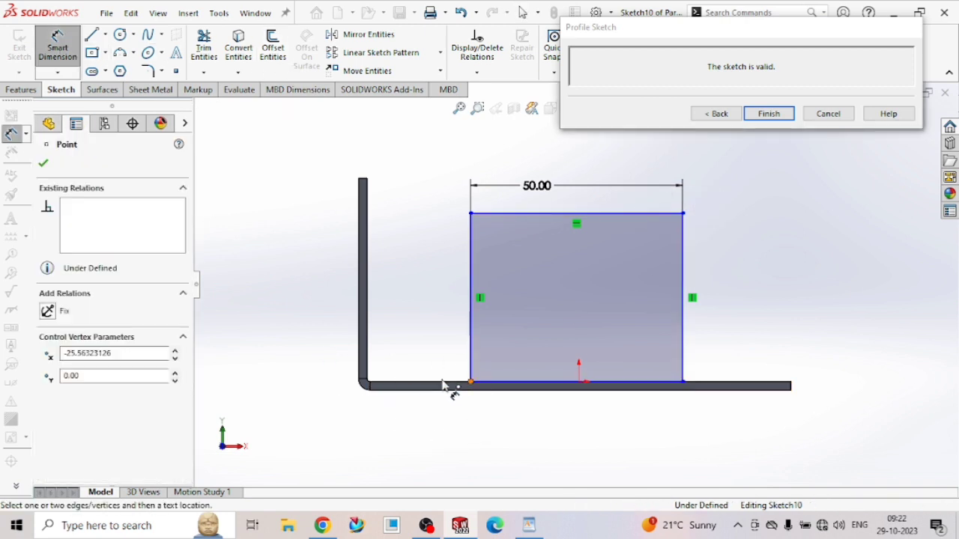
{"action": "left_click", "coordinate": [368, 381]}
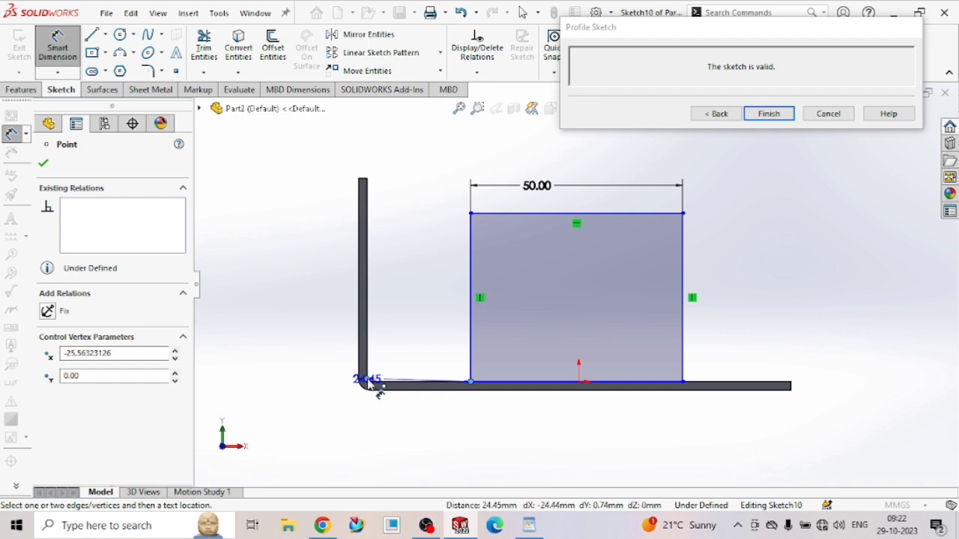
{"action": "left_click", "coordinate": [421, 331]}
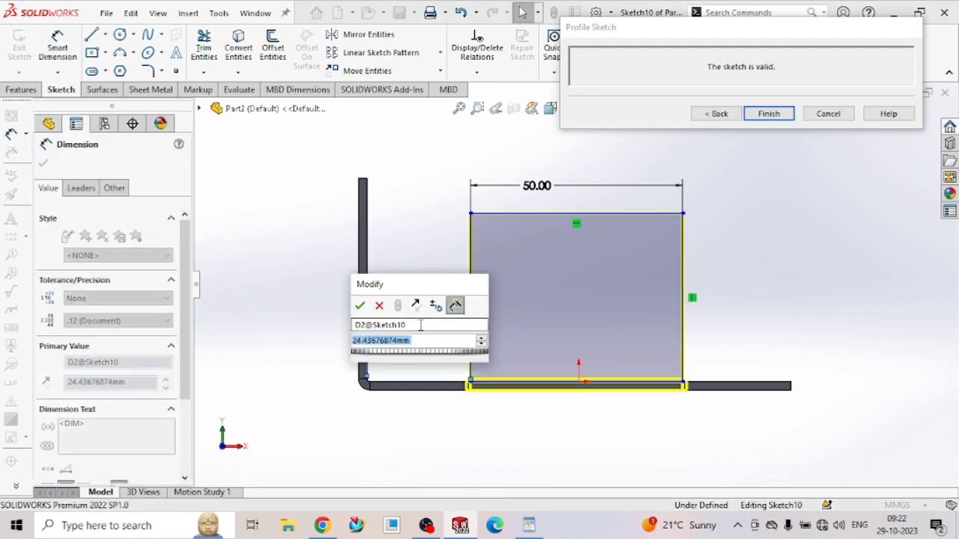
{"action": "type", "text": "25"}
{"action": "key", "text": "Return"}
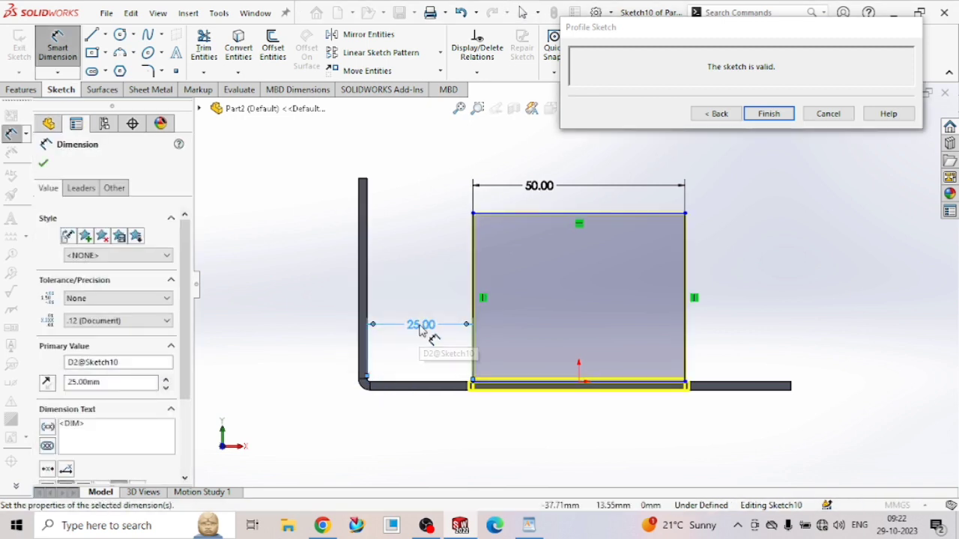
Dimension the height of the flange profile's vertical line to 40 mm
{"action": "scroll", "coordinate": [613, 346], "scroll_direction": "up", "scroll_amount": 2}
{"action": "scroll", "coordinate": [613, 347], "scroll_direction": "down", "scroll_amount": 2}
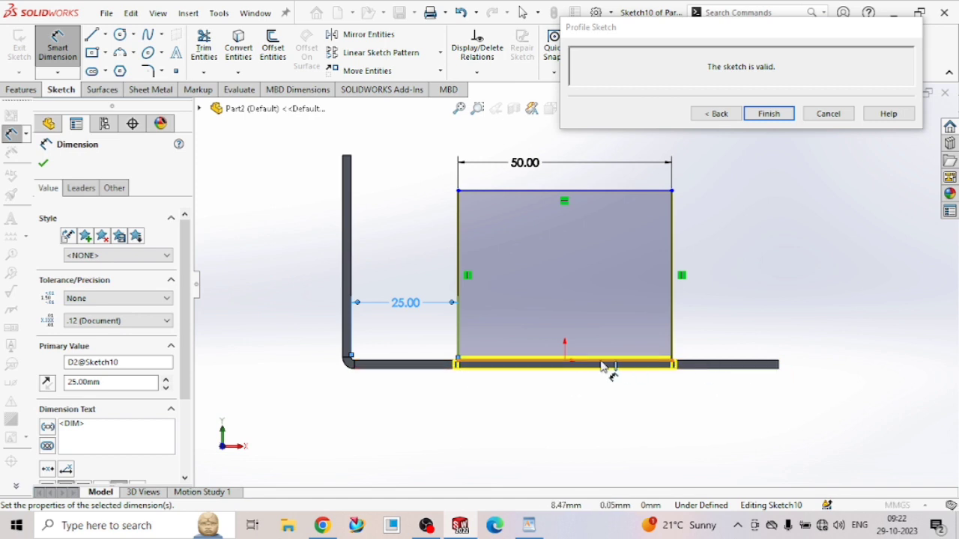
{"action": "scroll", "coordinate": [597, 367], "scroll_direction": "up", "scroll_amount": 2}
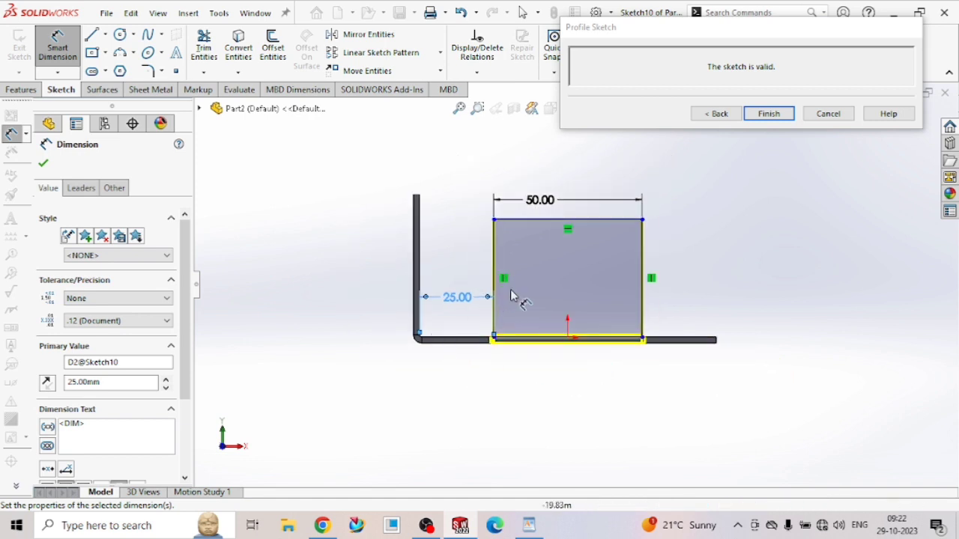
{"action": "scroll", "coordinate": [517, 285], "scroll_direction": "down", "scroll_amount": 4}
{"action": "scroll", "coordinate": [510, 413], "scroll_direction": "up", "scroll_amount": 1}
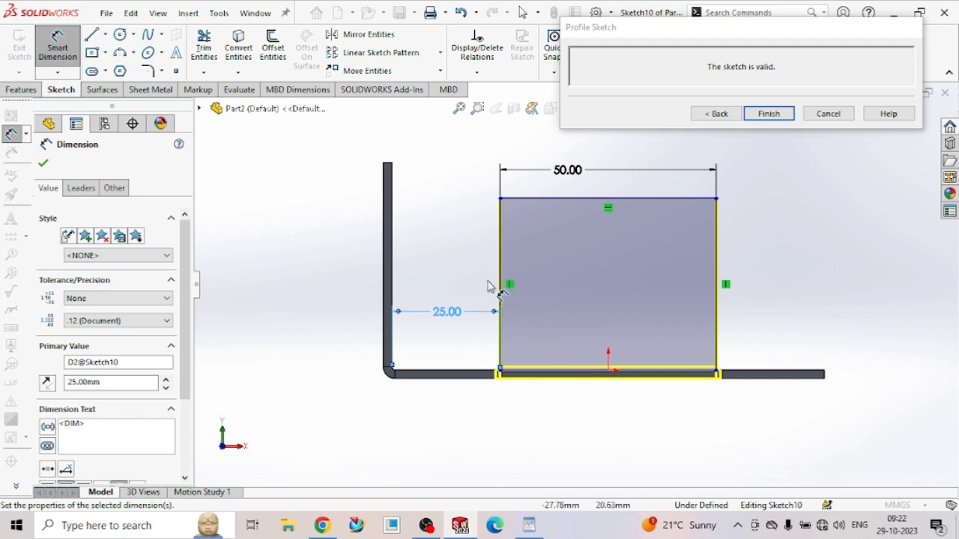
{"action": "left_click", "coordinate": [717, 247]}
{"action": "left_click", "coordinate": [783, 258]}
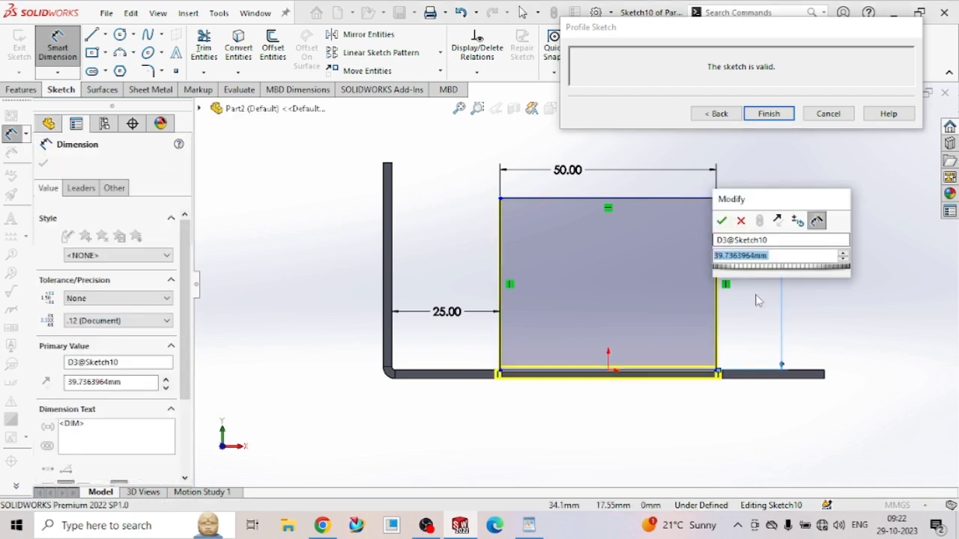
{"action": "type", "text": "40"}
{"action": "key", "text": "Return"}
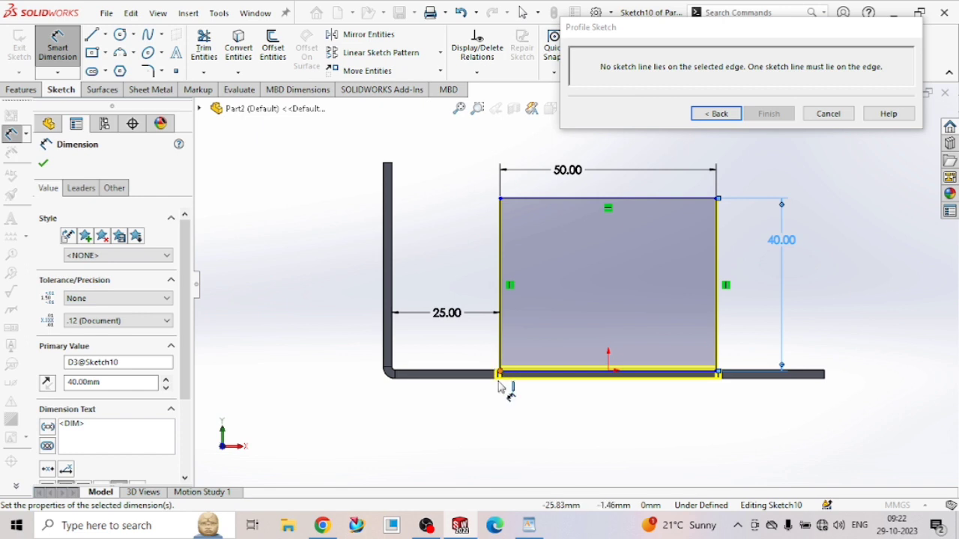
{"action": "key", "text": "Escape"}
{"action": "key", "text": "Escape"}
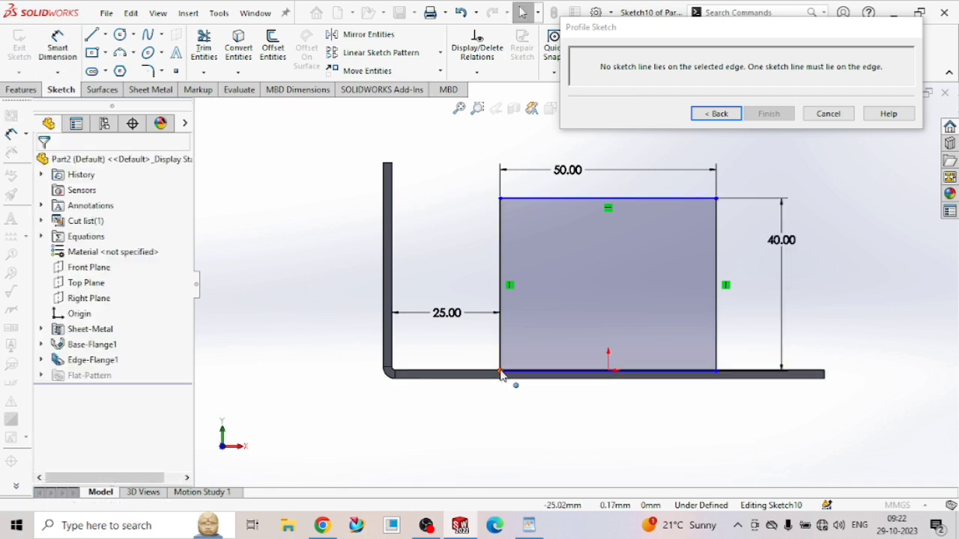
Make the profile's lower line coincident with the origin and horizontal so it lies on the base edge
{"action": "left_click", "coordinate": [609, 372]}
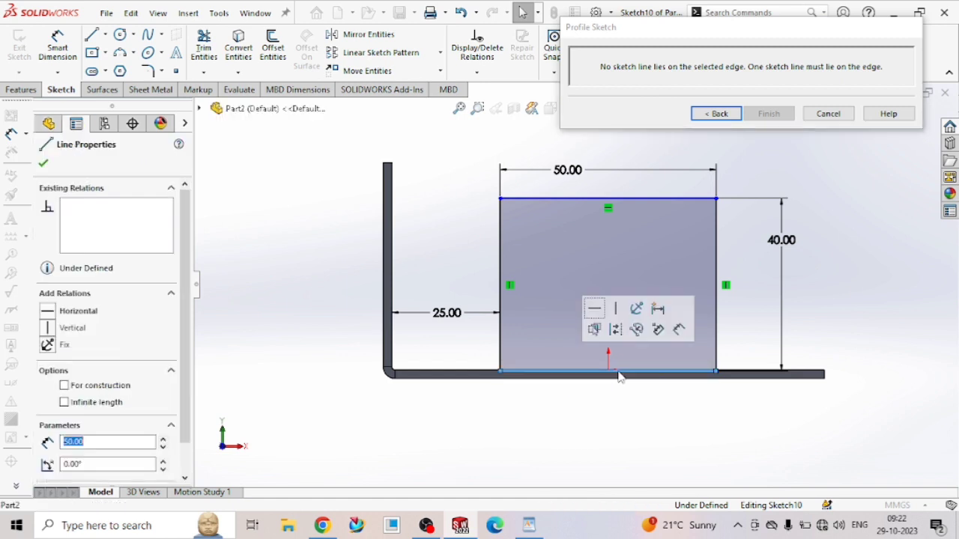
{"action": "left_click", "coordinate": [610, 373], "text": "ctrl"}
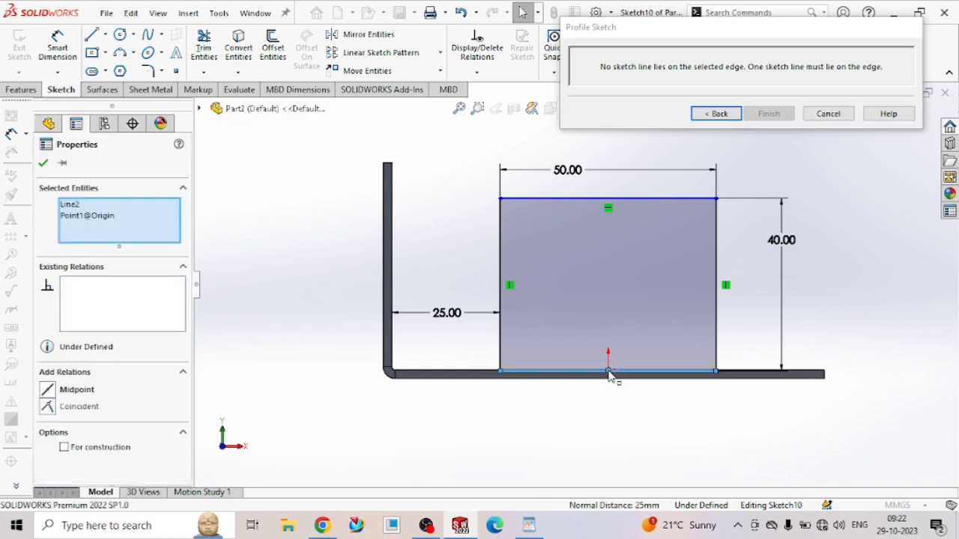
{"action": "left_click", "coordinate": [47, 406]}
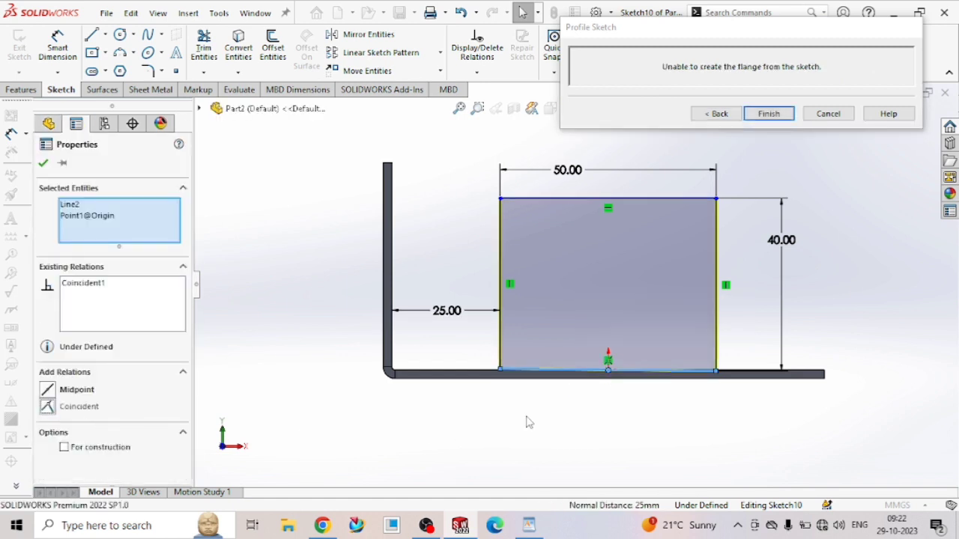
{"action": "left_click", "coordinate": [530, 422]}
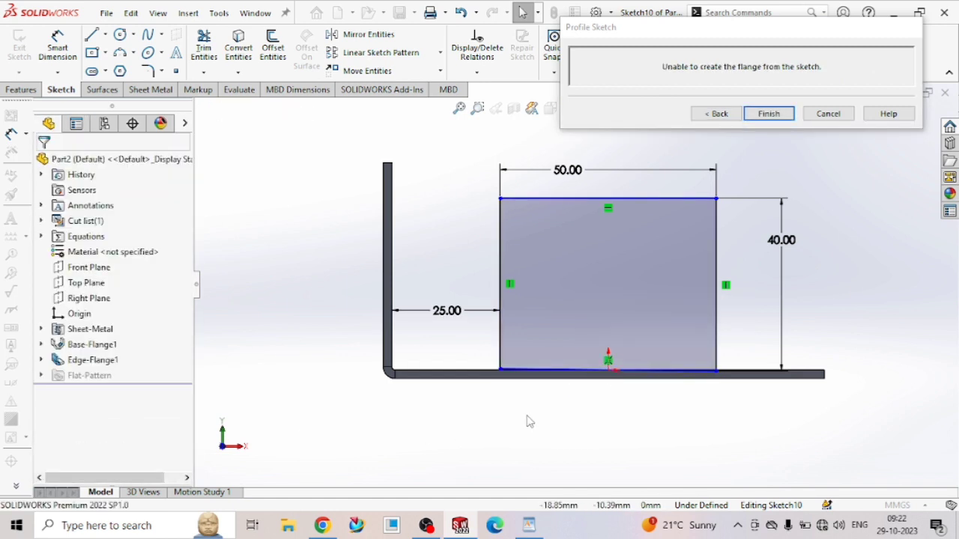
{"action": "left_click", "coordinate": [554, 371]}
{"action": "left_click", "coordinate": [48, 311]}
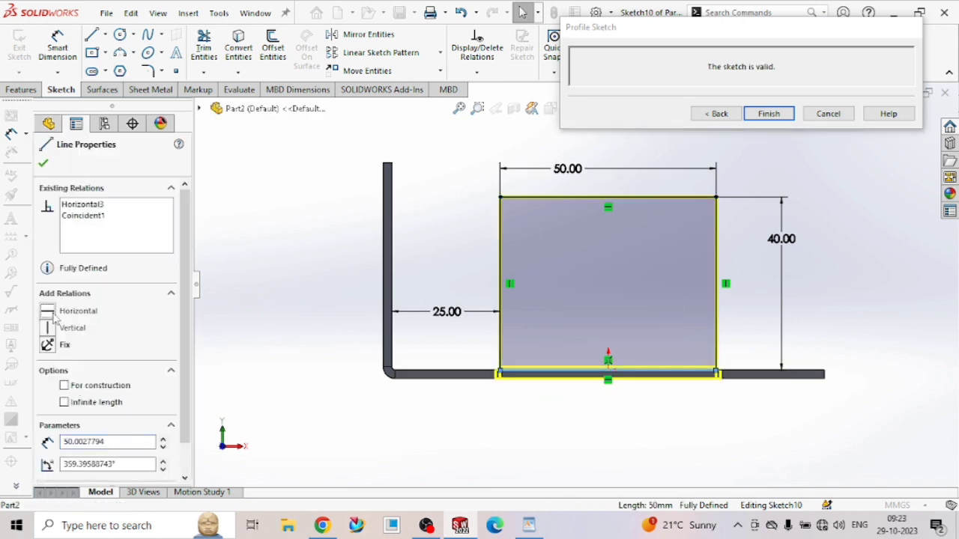
Leave the valid profile sketch and create the edge flange on the base's long side
{"action": "left_click", "coordinate": [563, 420]}
{"action": "scroll", "coordinate": [602, 364], "scroll_direction": "up", "scroll_amount": 2}
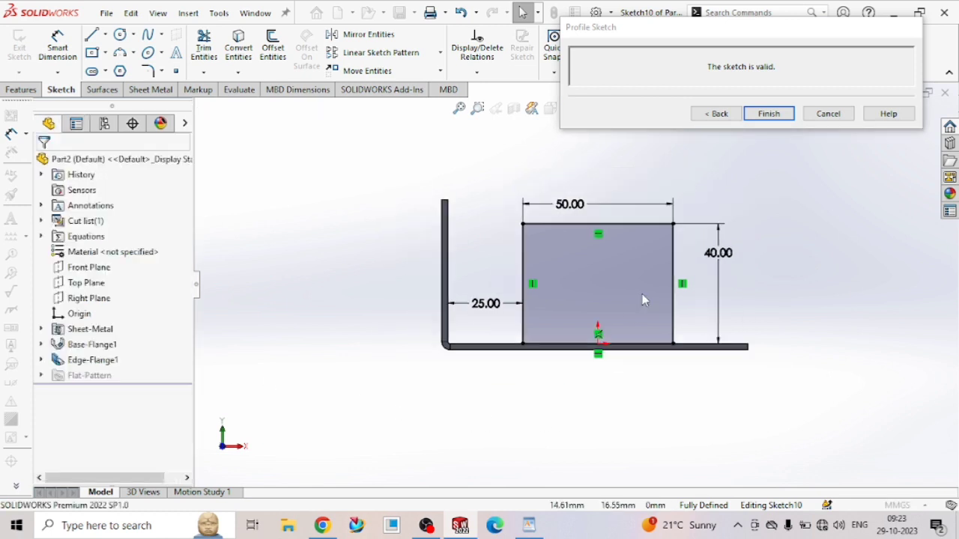
{"action": "scroll", "coordinate": [643, 294], "scroll_direction": "down", "scroll_amount": 4}
{"action": "scroll", "coordinate": [567, 188], "scroll_direction": "up", "scroll_amount": 3}
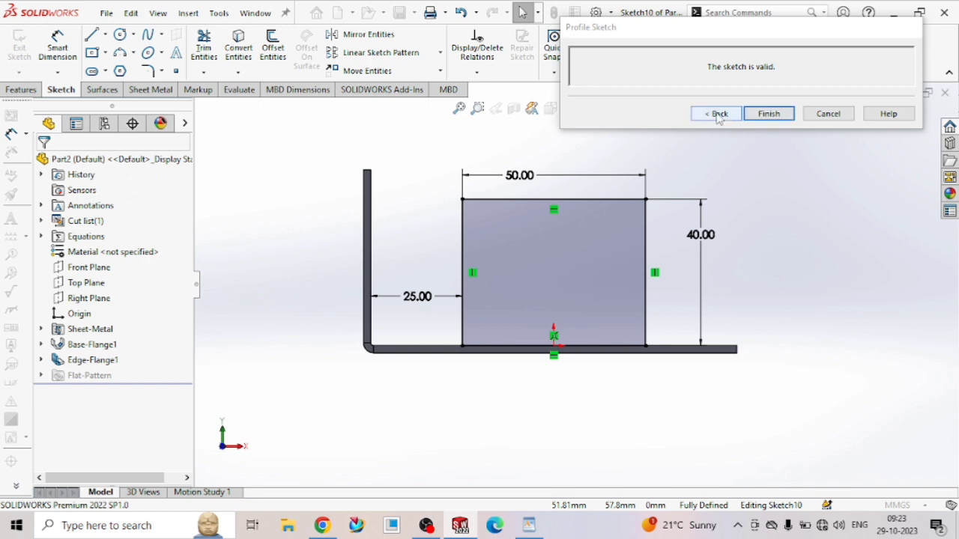
{"action": "left_click", "coordinate": [717, 114]}
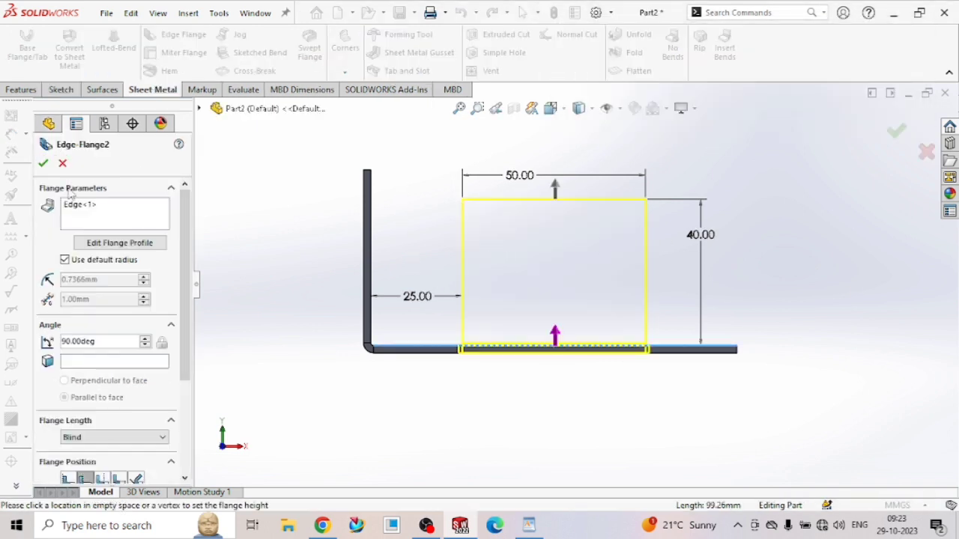
{"action": "left_click", "coordinate": [43, 164]}
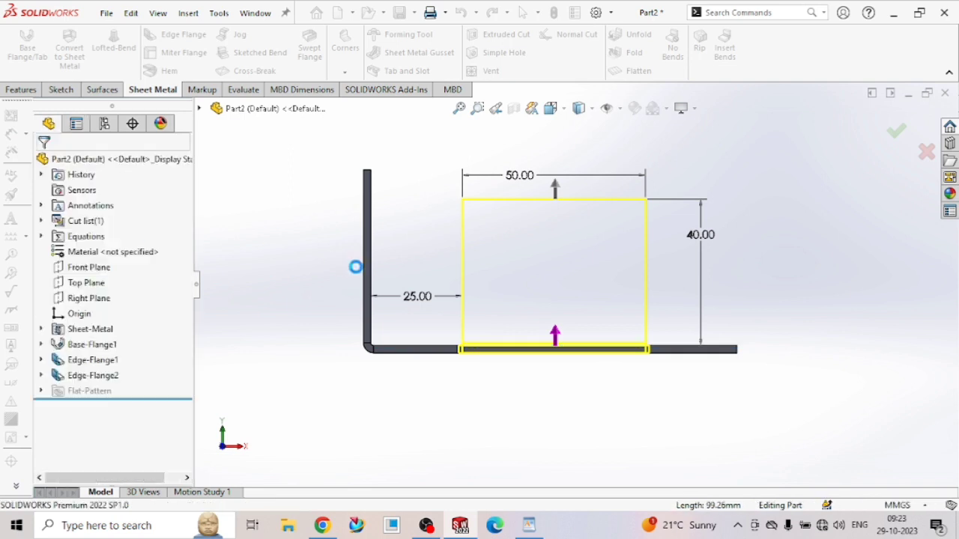
Examine the relief cut at the end of the long-side flange's bend and the edge flange features behind it
{"action": "middle_click_drag", "start_coordinate": [438, 255], "coordinate": [380, 395]}
{"action": "scroll", "coordinate": [600, 409], "scroll_direction": "down", "scroll_amount": 10}
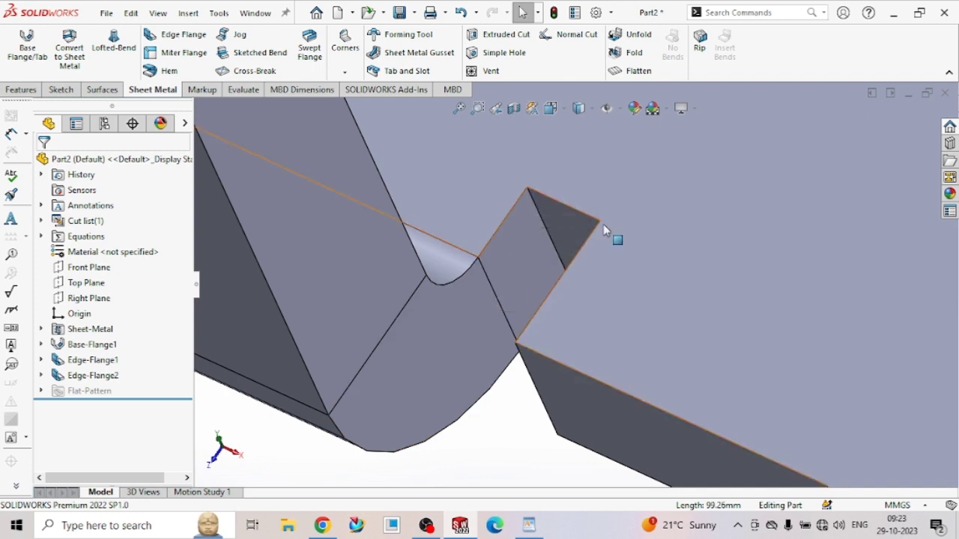
{"action": "left_click", "coordinate": [110, 378]}
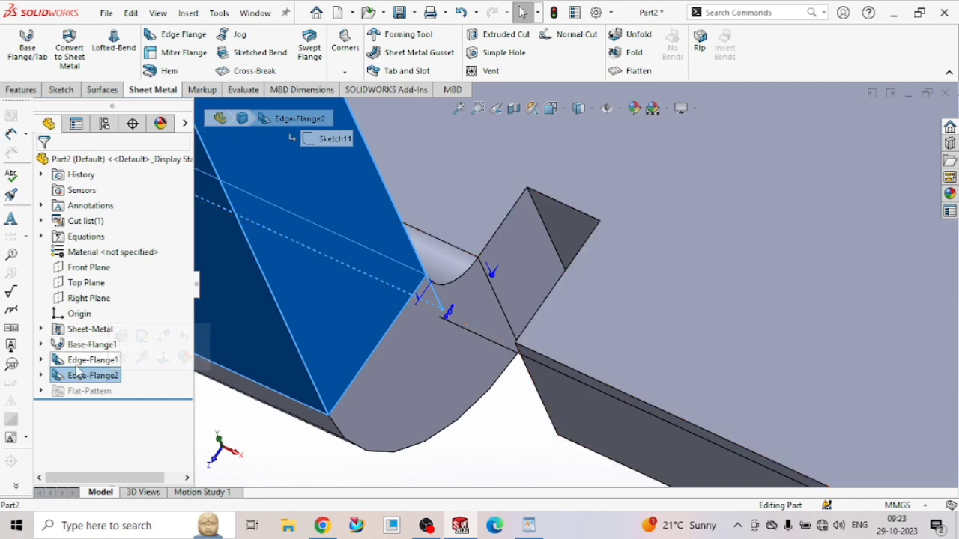
{"action": "left_click", "coordinate": [81, 362]}
{"action": "scroll", "coordinate": [332, 338], "scroll_direction": "down", "scroll_amount": 3}
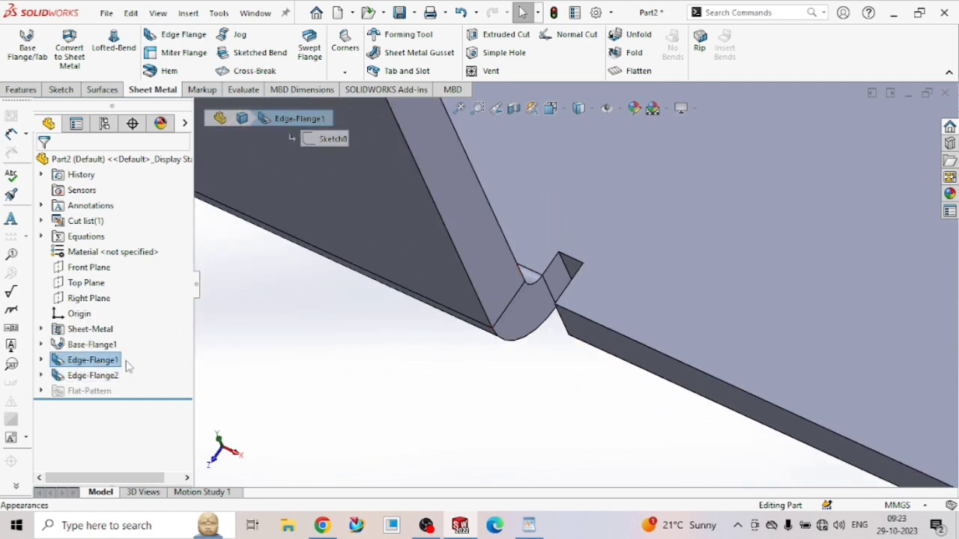
{"action": "left_click", "coordinate": [54, 377]}
{"action": "left_click", "coordinate": [42, 376]}
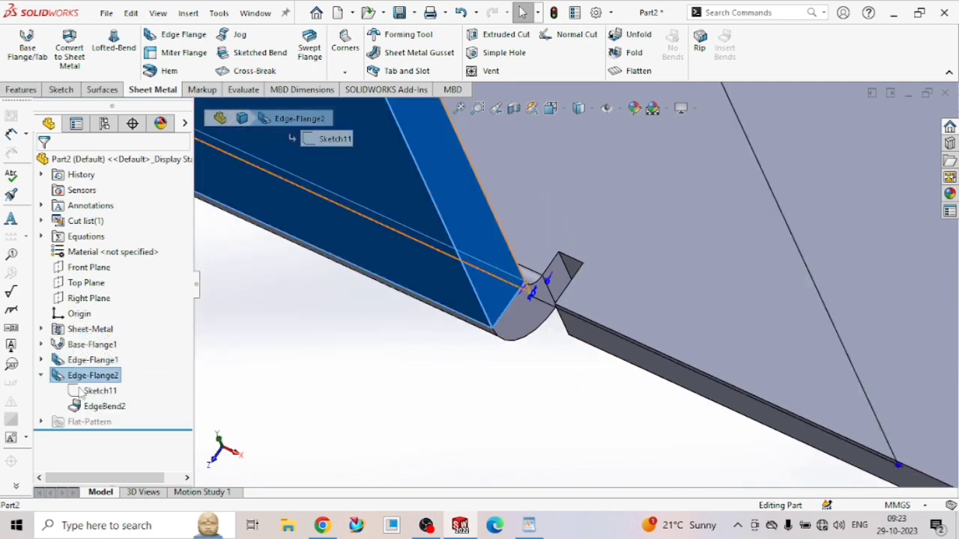
{"action": "left_click", "coordinate": [105, 406]}
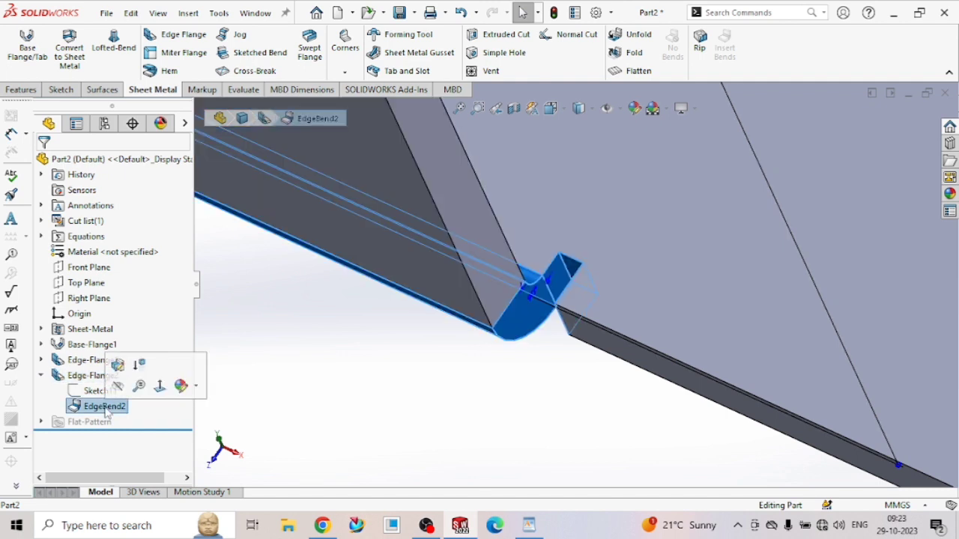
Edit the long-side edge flange and enable a custom relief type for it
{"action": "left_click", "coordinate": [85, 376]}
{"action": "left_click", "coordinate": [99, 337]}
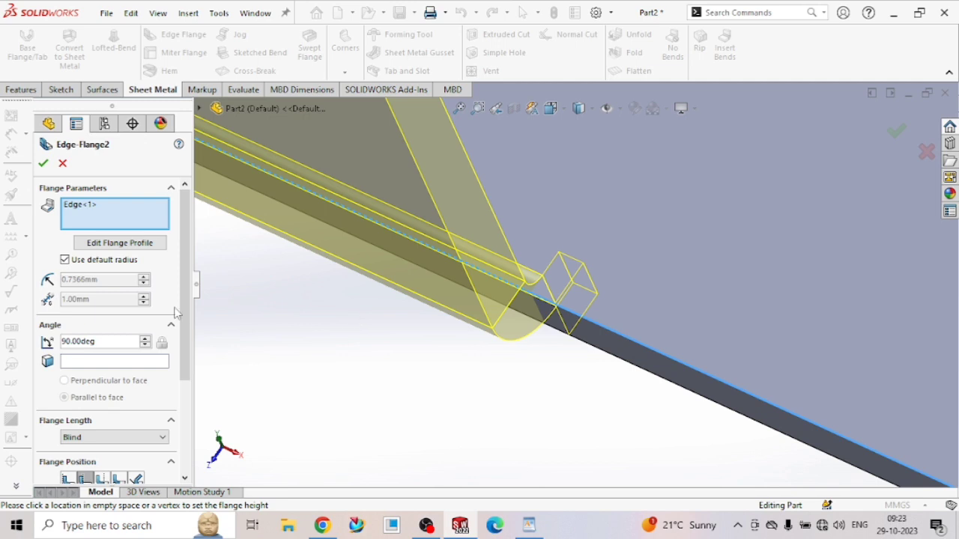
{"action": "left_click_drag", "start_coordinate": [189, 279], "coordinate": [177, 398]}
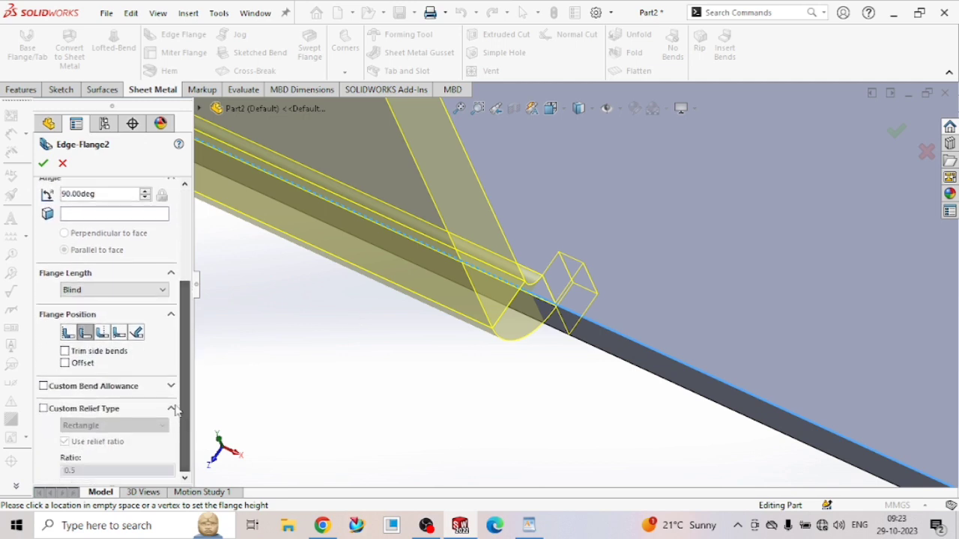
{"action": "left_click", "coordinate": [43, 410]}
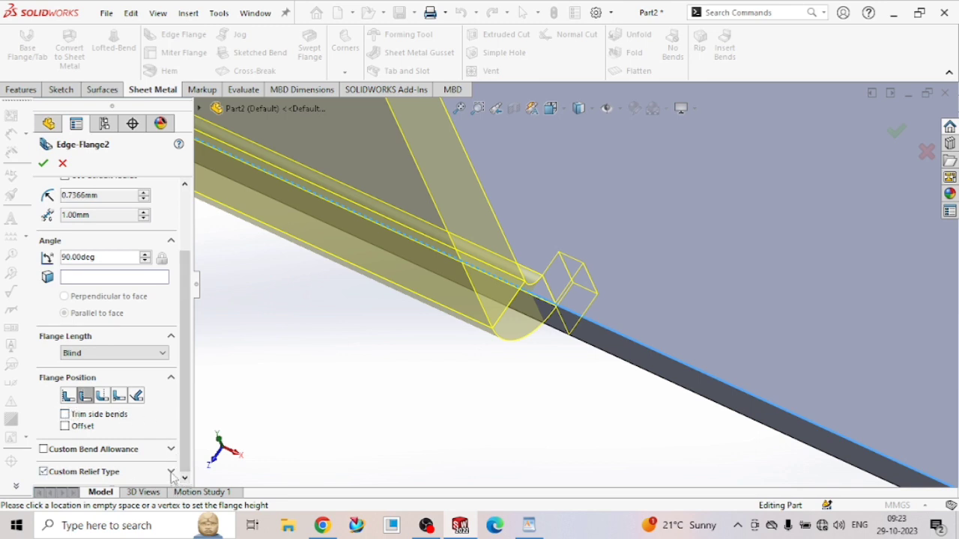
{"action": "left_click", "coordinate": [171, 472]}
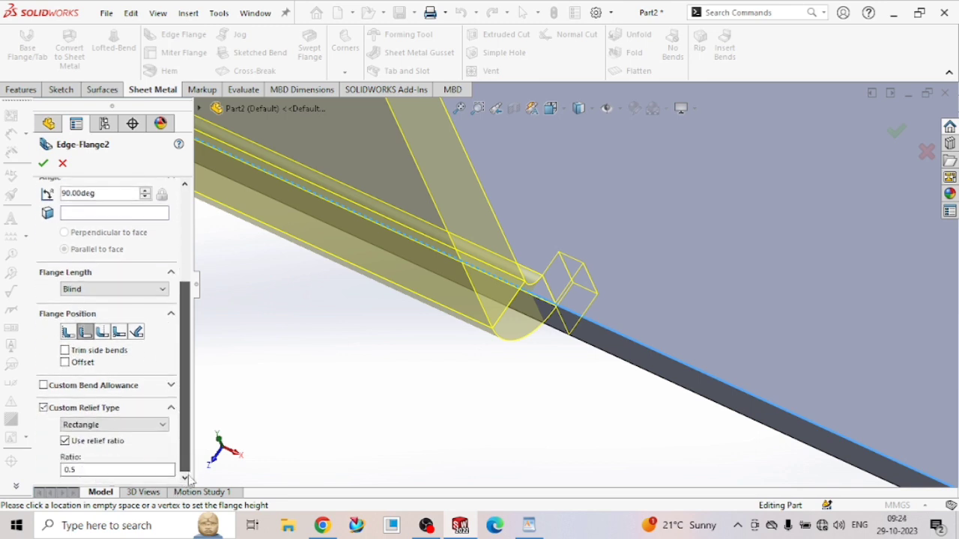
Try the Obround relief and the Tear relief on the long-side flange and compare the bend end
{"action": "left_click", "coordinate": [105, 425]}
{"action": "left_click", "coordinate": [134, 445]}
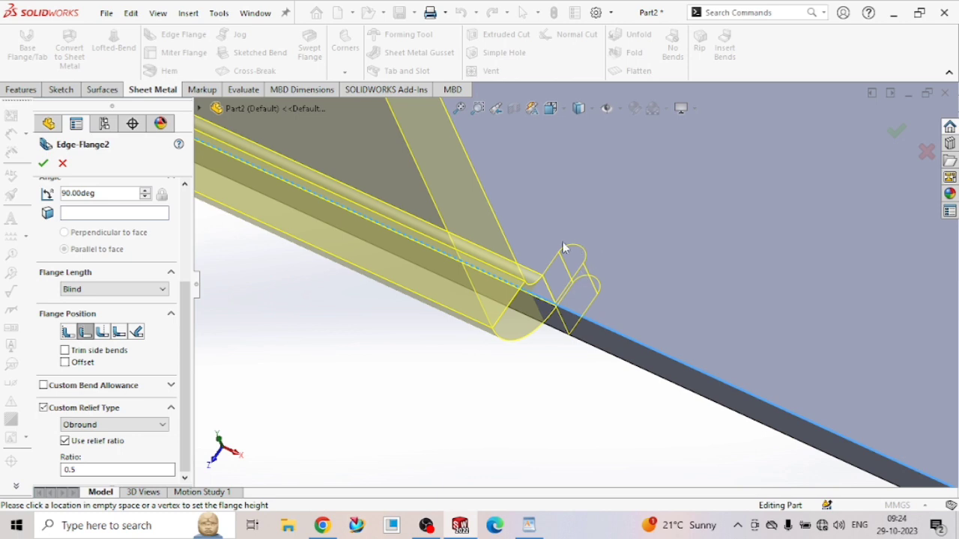
{"action": "left_click", "coordinate": [162, 425]}
{"action": "left_click", "coordinate": [137, 457]}
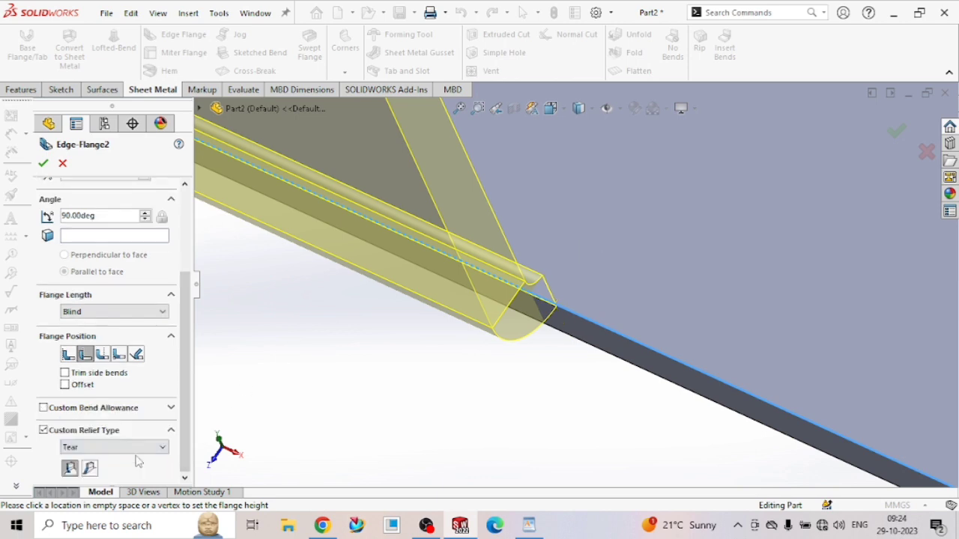
{"action": "scroll", "coordinate": [538, 310], "scroll_direction": "down", "scroll_amount": 3}
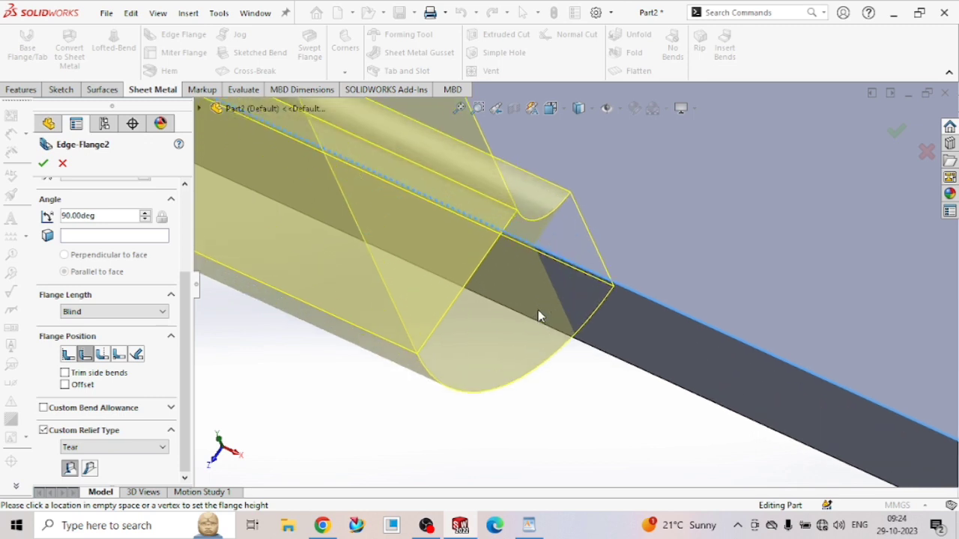
{"action": "scroll", "coordinate": [538, 309], "scroll_direction": "up", "scroll_amount": 3}
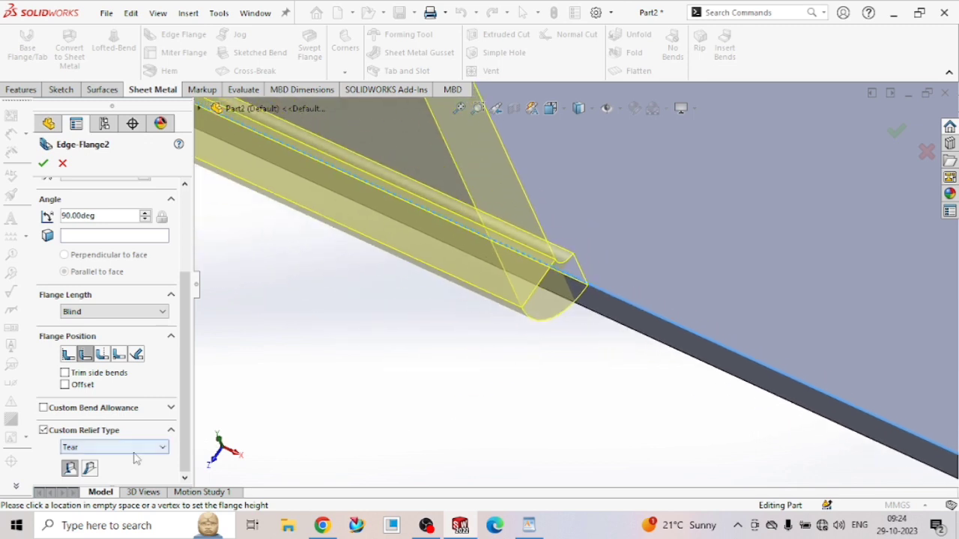
Try the Extend variant of the tear relief and return to the Rip variant
{"action": "left_click", "coordinate": [89, 468]}
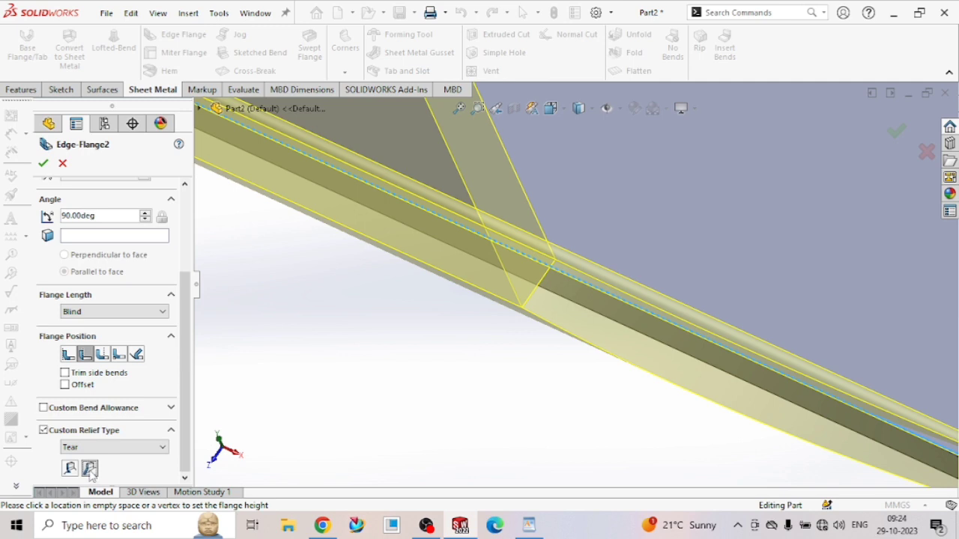
{"action": "scroll", "coordinate": [397, 293], "scroll_direction": "up", "scroll_amount": 3}
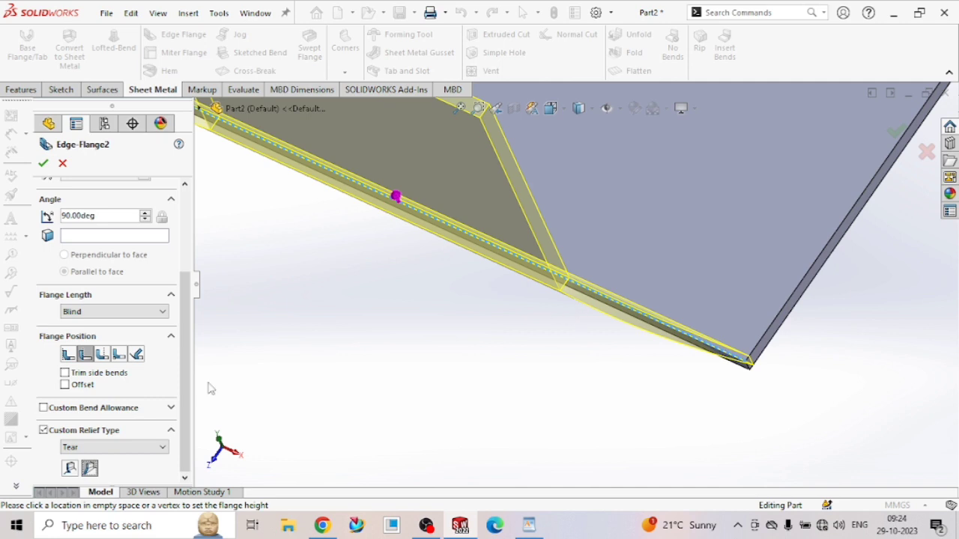
{"action": "left_click", "coordinate": [69, 470]}
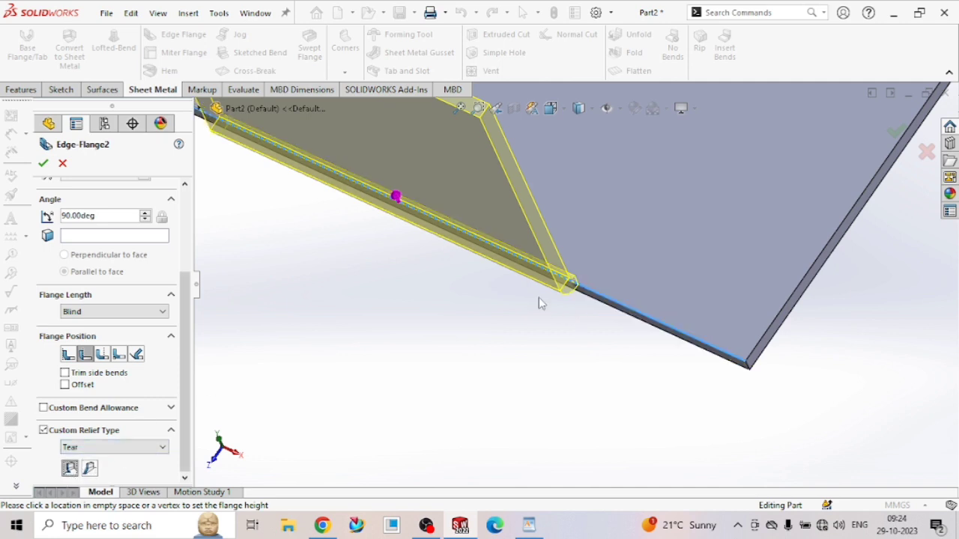
Try Obround and Rectangle as the flange's custom relief type
{"action": "left_click", "coordinate": [112, 450]}
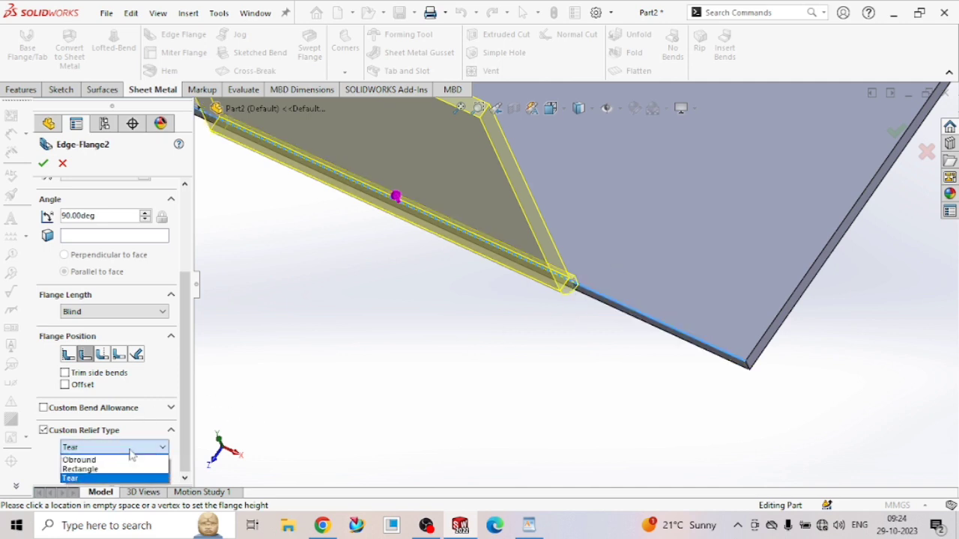
{"action": "left_click", "coordinate": [105, 459]}
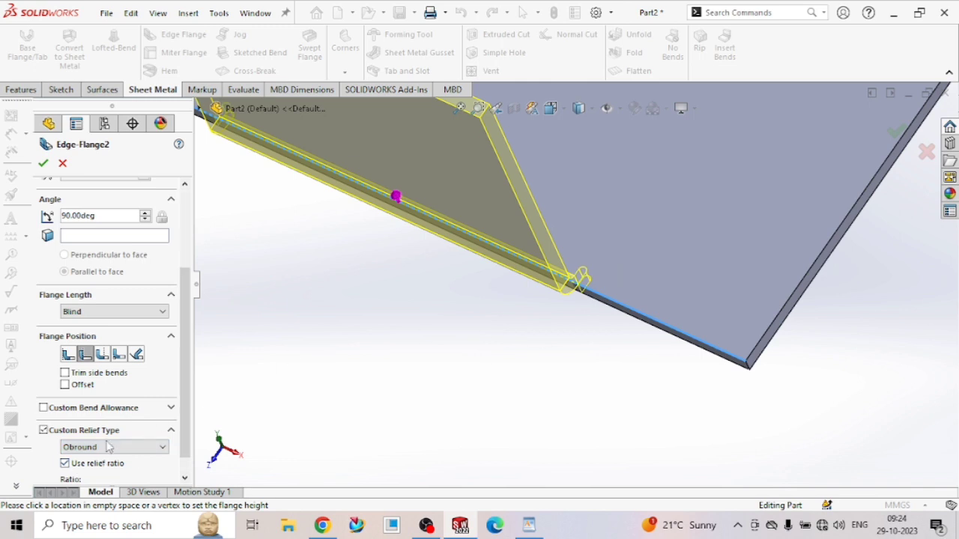
{"action": "scroll", "coordinate": [107, 446], "scroll_direction": "down", "scroll_amount": 1}
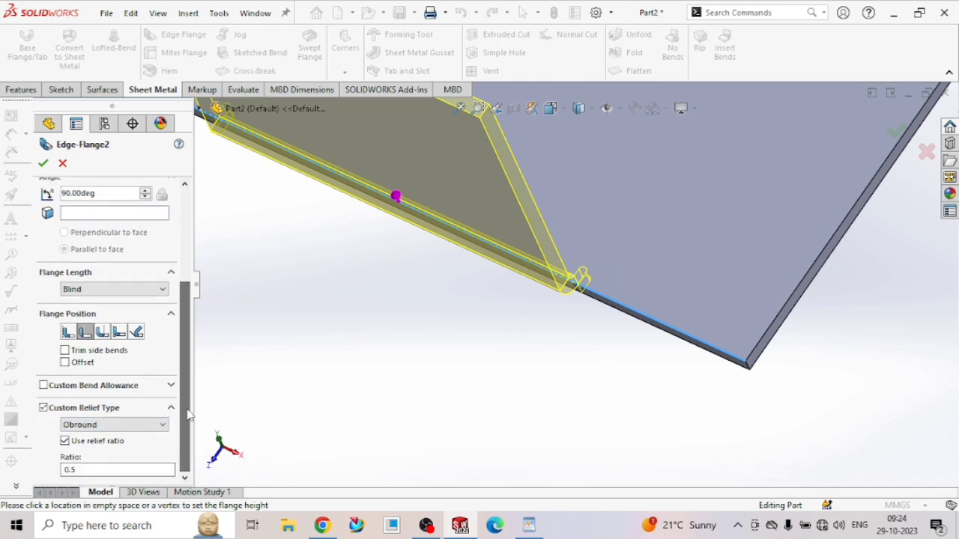
{"action": "left_click", "coordinate": [99, 426]}
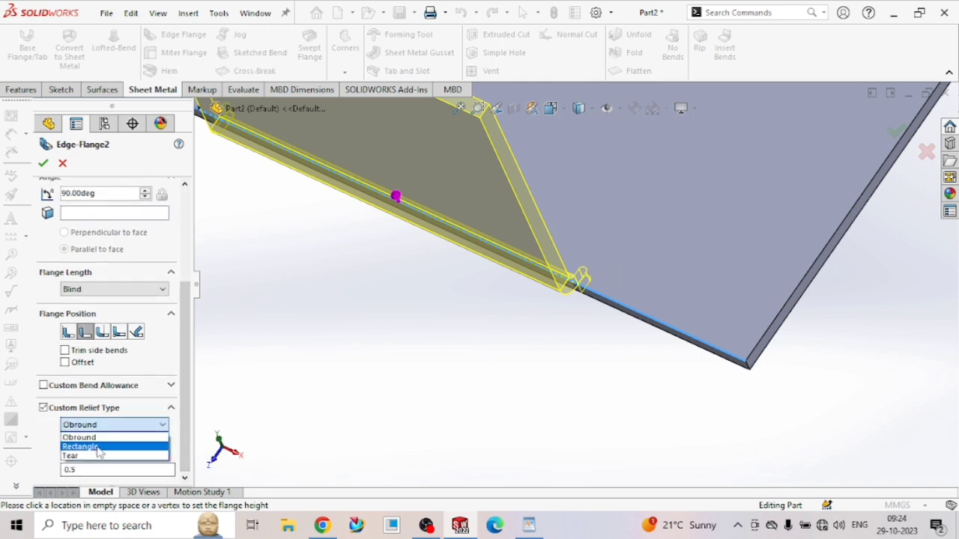
{"action": "left_click", "coordinate": [98, 447]}
Set the custom relief type to Tear with the Extend option and try to apply the flange edit
{"action": "left_click", "coordinate": [101, 425]}
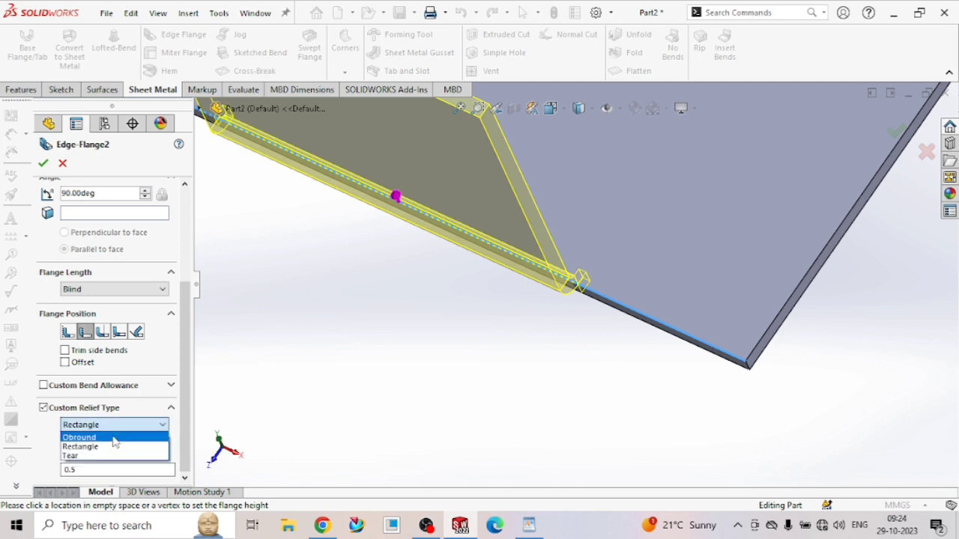
{"action": "left_click", "coordinate": [101, 456]}
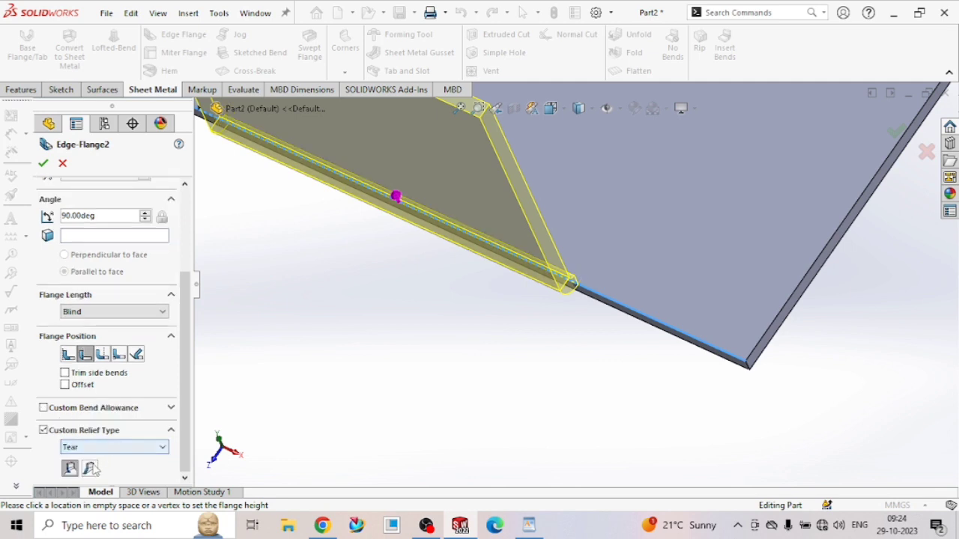
{"action": "left_click", "coordinate": [91, 469]}
{"action": "scroll", "coordinate": [710, 311], "scroll_direction": "up", "scroll_amount": 4}
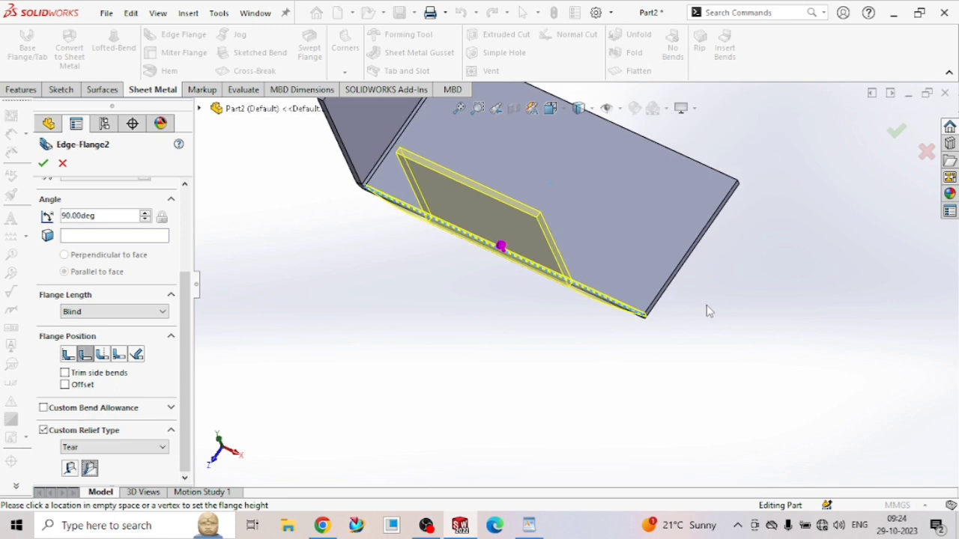
{"action": "left_click", "coordinate": [43, 164]}
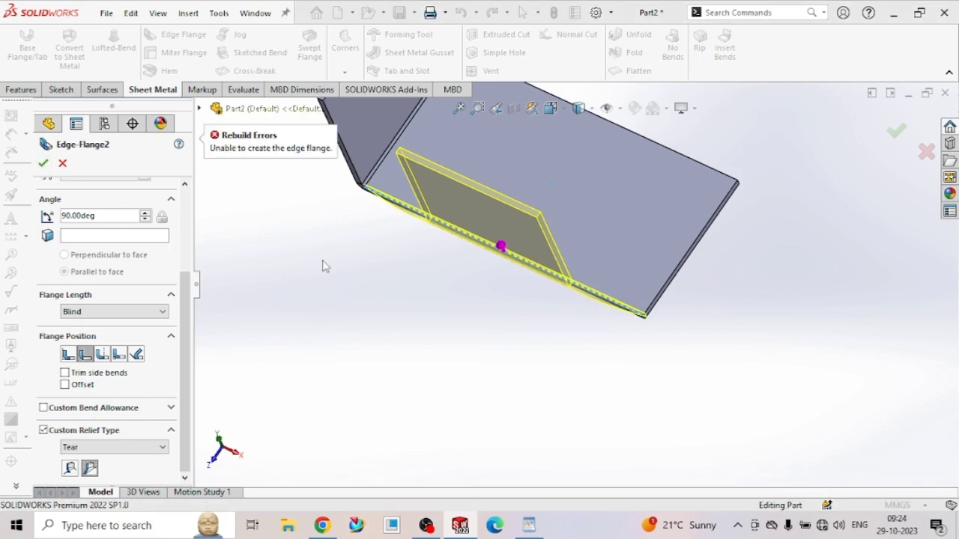
Set the long-side flange's position to Bend Outside, apply the edit and examine the extended bend
{"action": "left_click", "coordinate": [102, 355]}
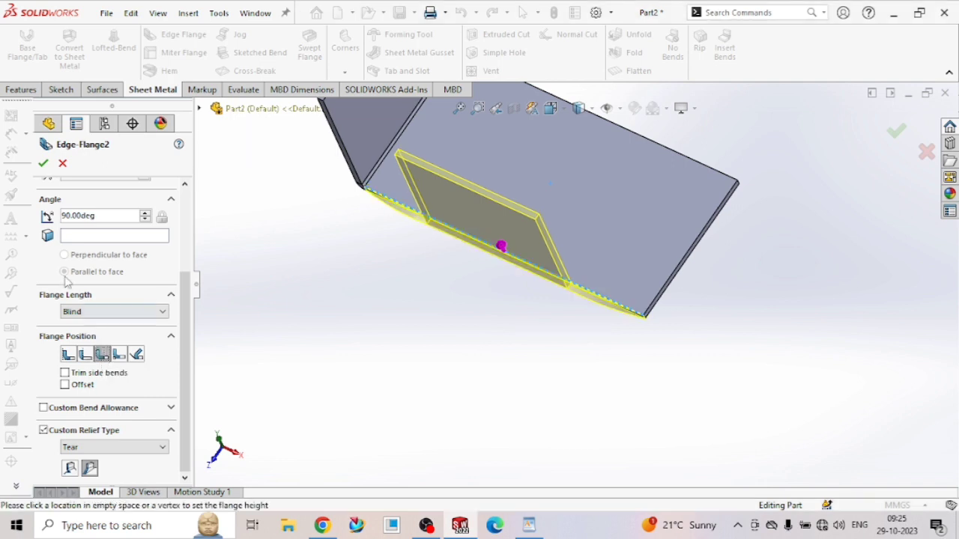
{"action": "left_click", "coordinate": [43, 163]}
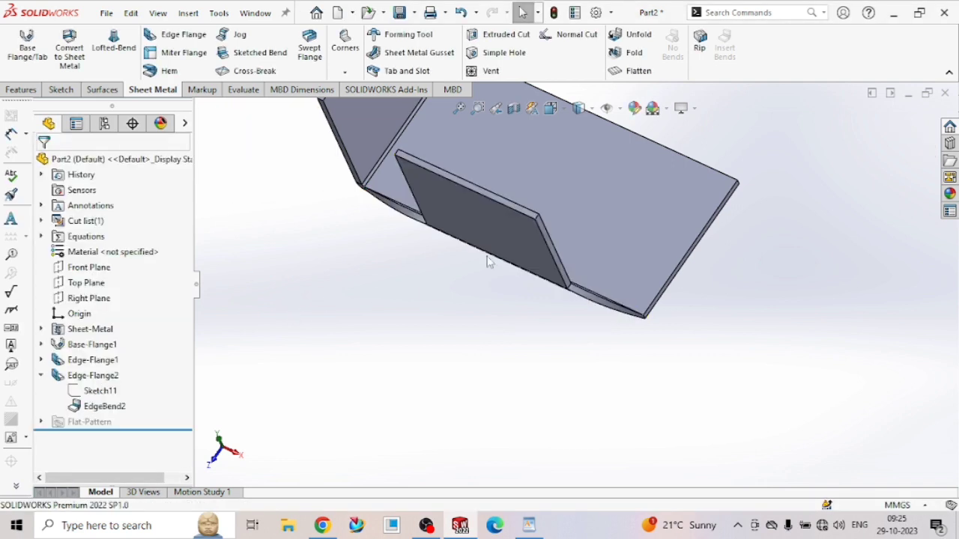
{"action": "scroll", "coordinate": [527, 214], "scroll_direction": "down", "scroll_amount": 3}
{"action": "scroll", "coordinate": [527, 218], "scroll_direction": "up", "scroll_amount": 3}
{"action": "middle_click_drag", "start_coordinate": [636, 187], "coordinate": [572, 263]}
{"action": "scroll", "coordinate": [572, 264], "scroll_direction": "down", "scroll_amount": 2}
{"action": "scroll", "coordinate": [537, 360], "scroll_direction": "down", "scroll_amount": 3}
{"action": "scroll", "coordinate": [536, 359], "scroll_direction": "up", "scroll_amount": 3}
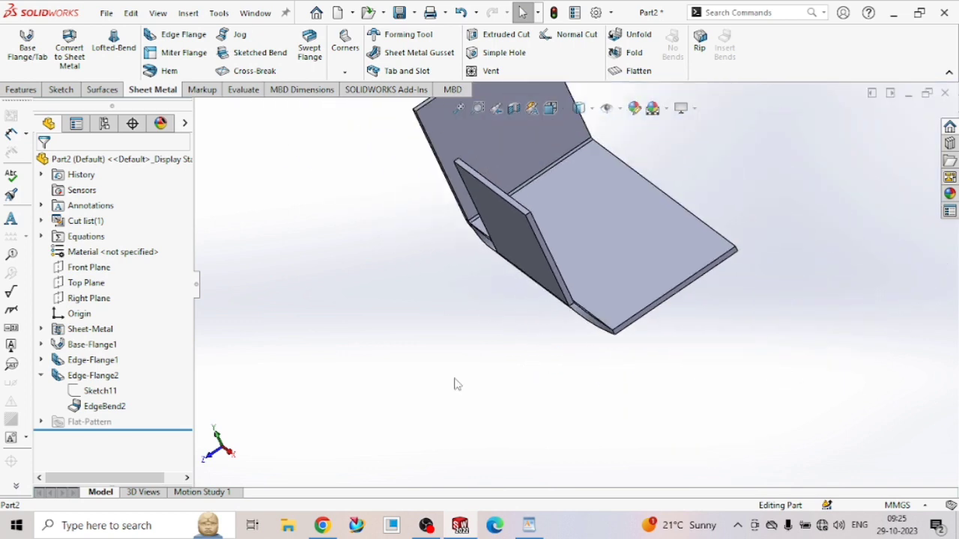
Reopen the long-side edge flange for editing and switch its custom relief type from Tear to Obround
{"action": "left_click", "coordinate": [75, 378]}
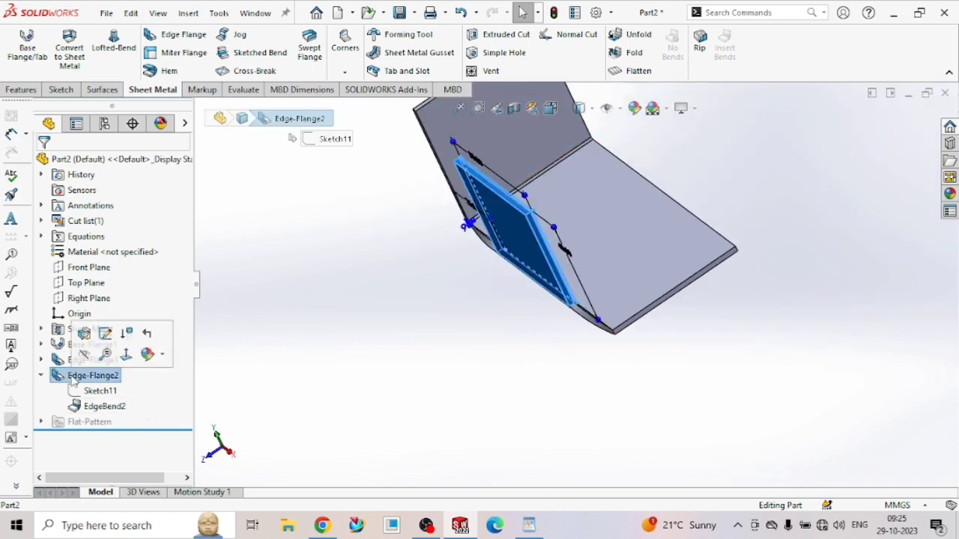
{"action": "left_click", "coordinate": [80, 337]}
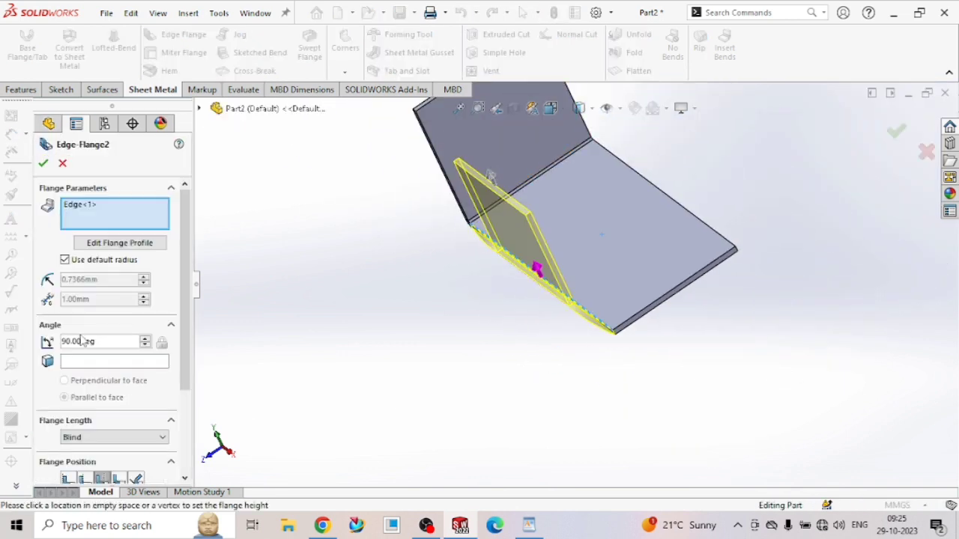
{"action": "scroll", "coordinate": [178, 324], "scroll_direction": "down", "scroll_amount": 5}
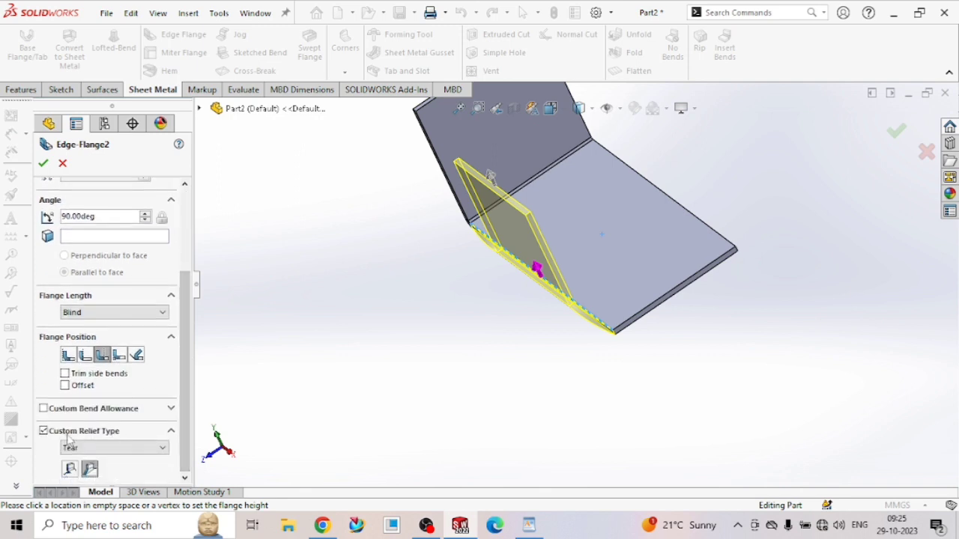
{"action": "left_click", "coordinate": [75, 448]}
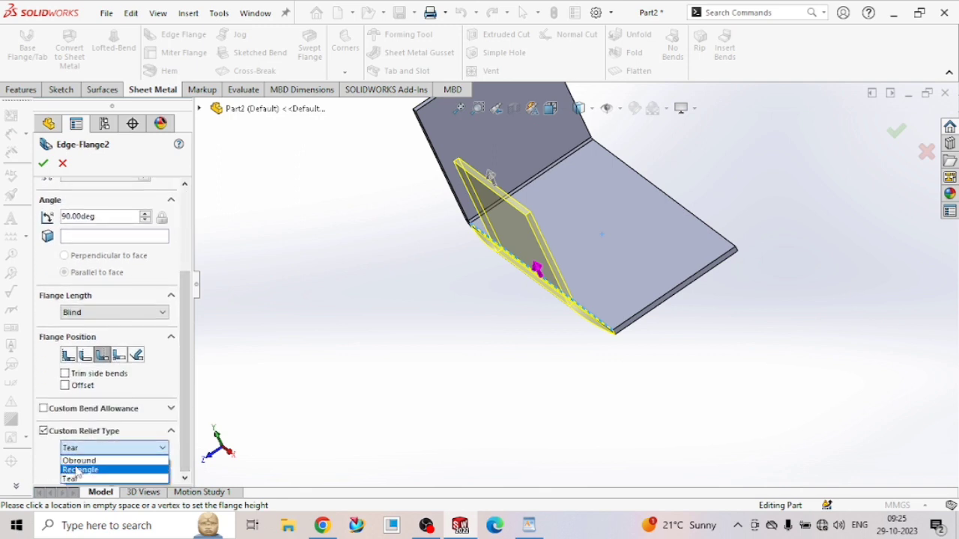
{"action": "left_click", "coordinate": [76, 460]}
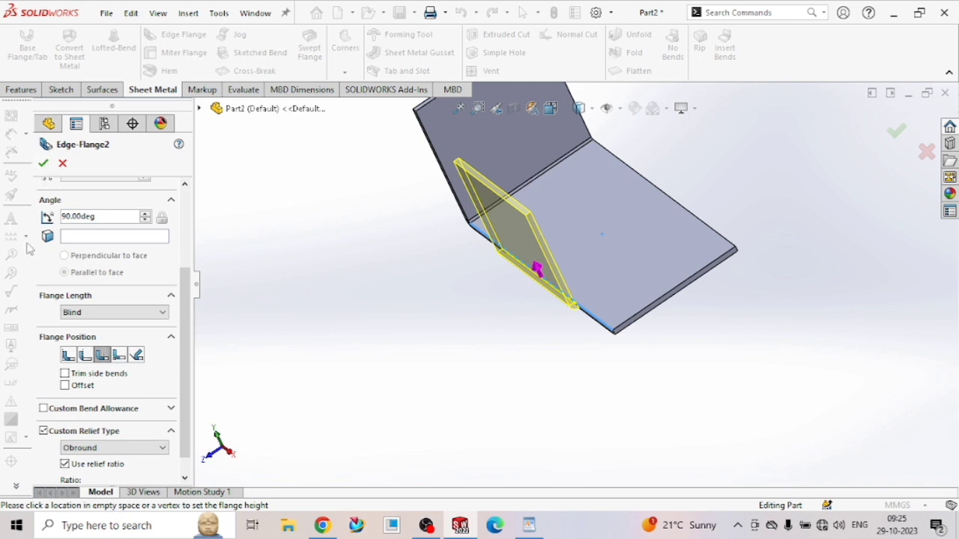
{"action": "scroll", "coordinate": [582, 298], "scroll_direction": "down", "scroll_amount": 5}
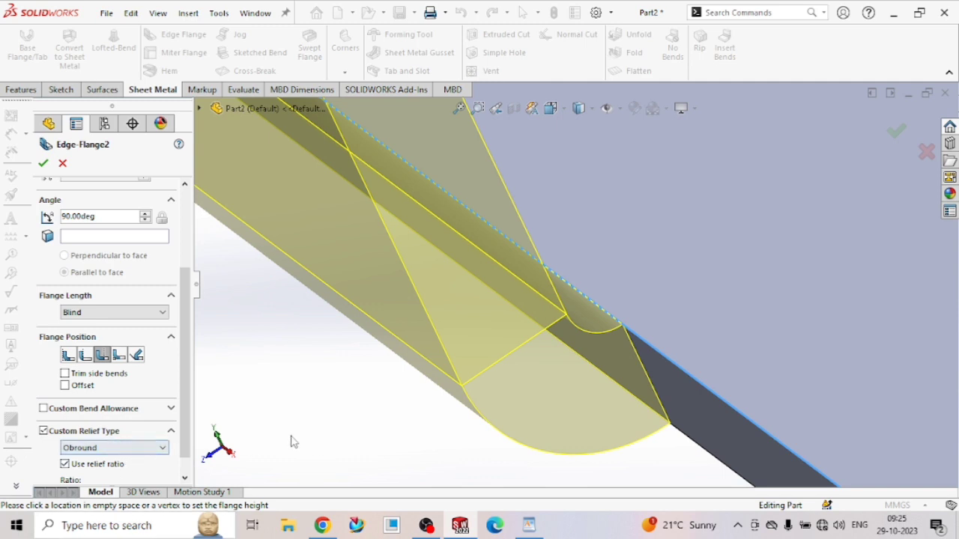
Try Rectangle as the long-side flange's custom relief type
{"action": "left_click", "coordinate": [83, 448]}
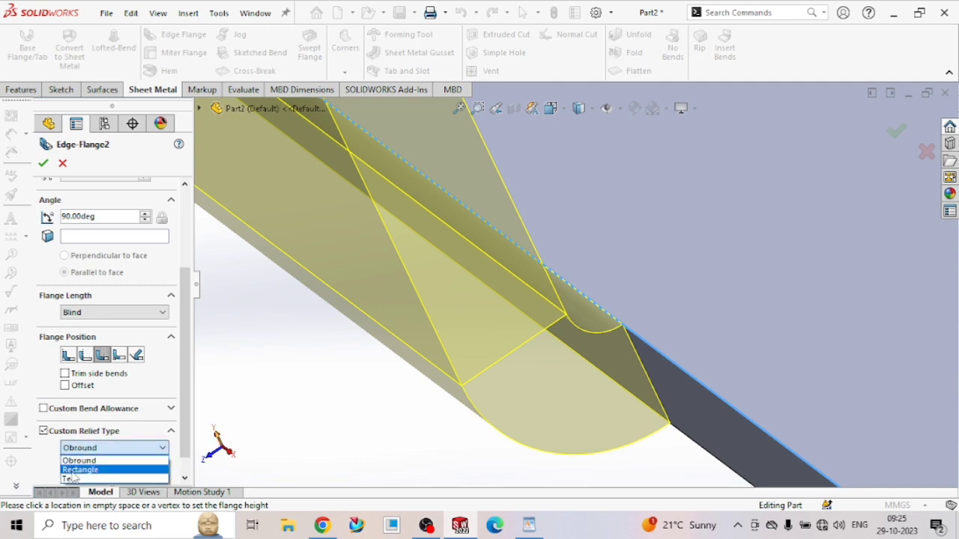
{"action": "left_click", "coordinate": [76, 470]}
{"action": "left_click", "coordinate": [139, 448]}
{"action": "left_click", "coordinate": [296, 406]}
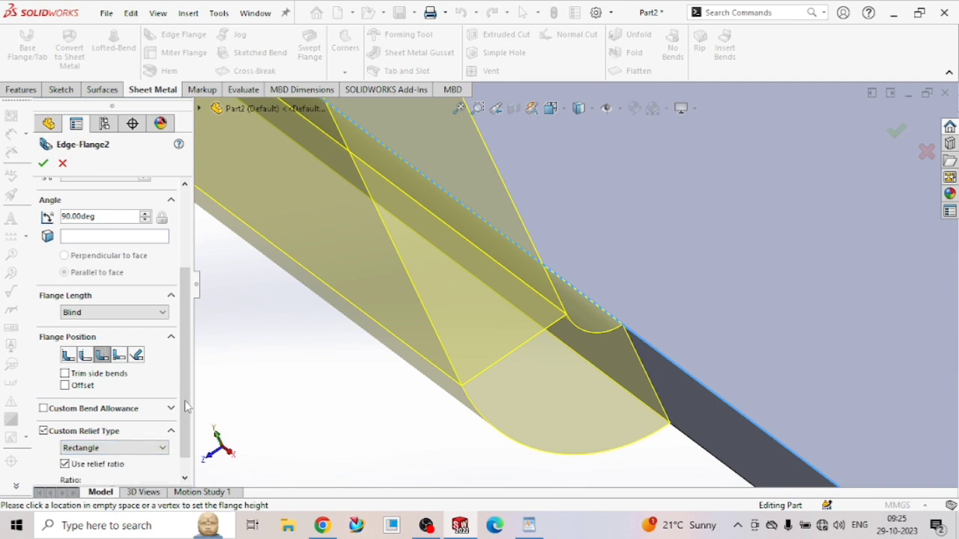
Try the Material Inside and Bend Outside flange positions, and set the flange position to Material Outside
{"action": "left_click", "coordinate": [69, 356]}
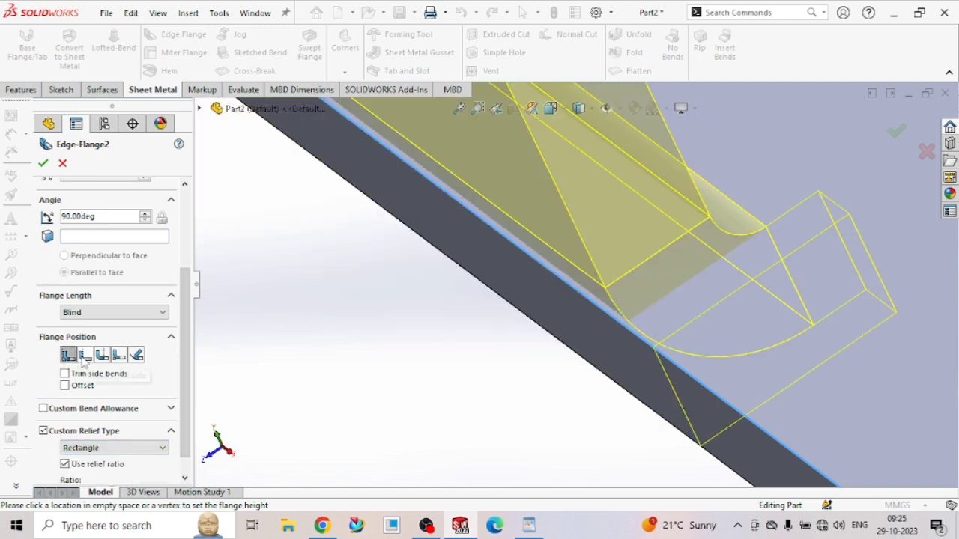
{"action": "left_click", "coordinate": [85, 356]}
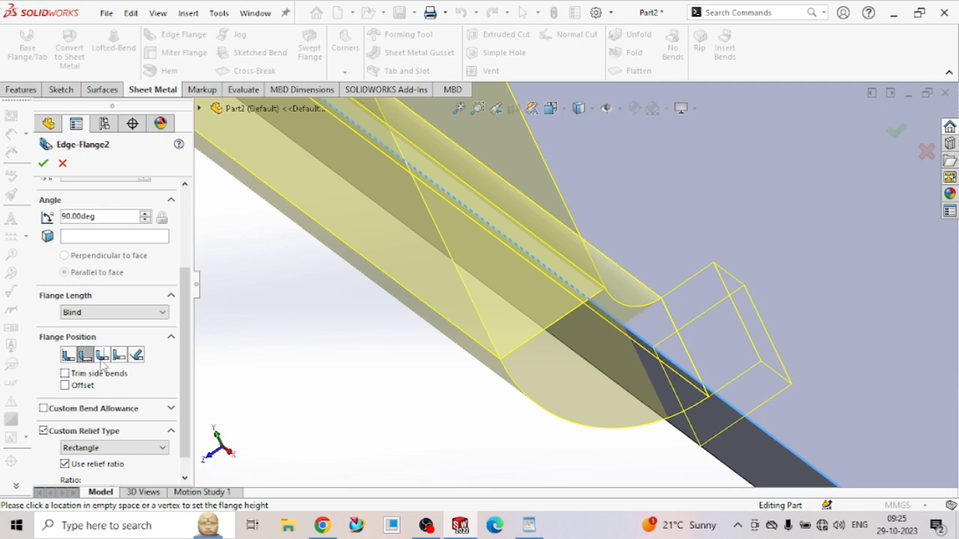
{"action": "left_click", "coordinate": [102, 357]}
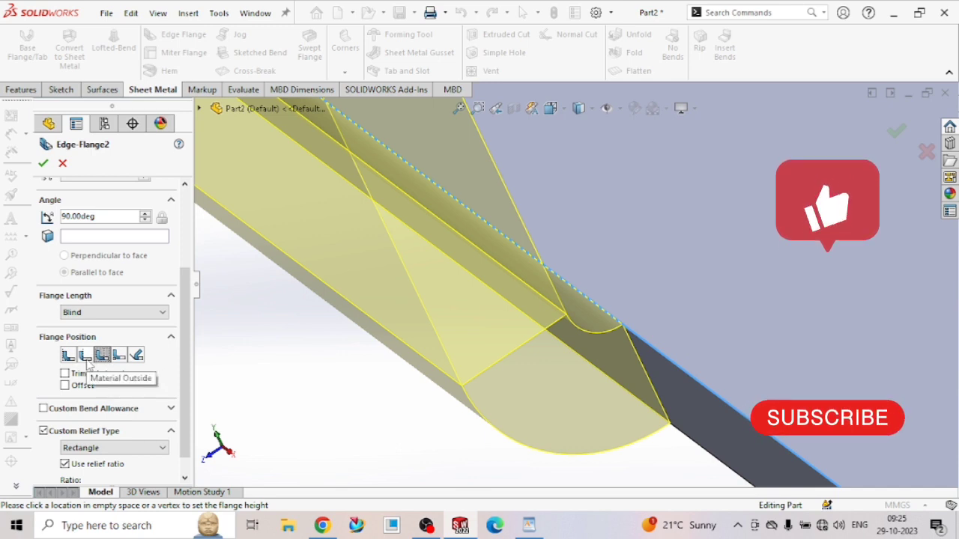
{"action": "left_click", "coordinate": [86, 356]}
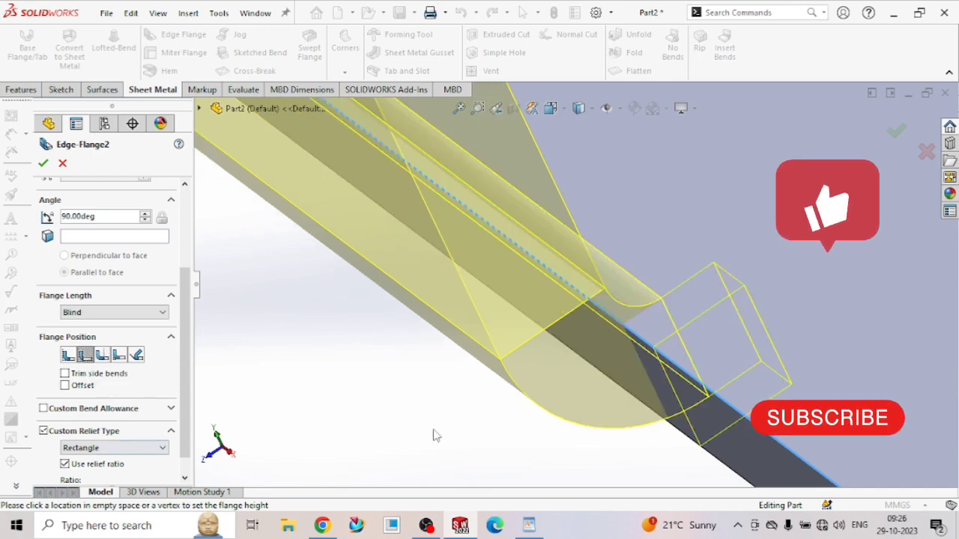
Set the custom relief type to Obround and apply the flange edit
{"action": "left_click", "coordinate": [79, 448]}
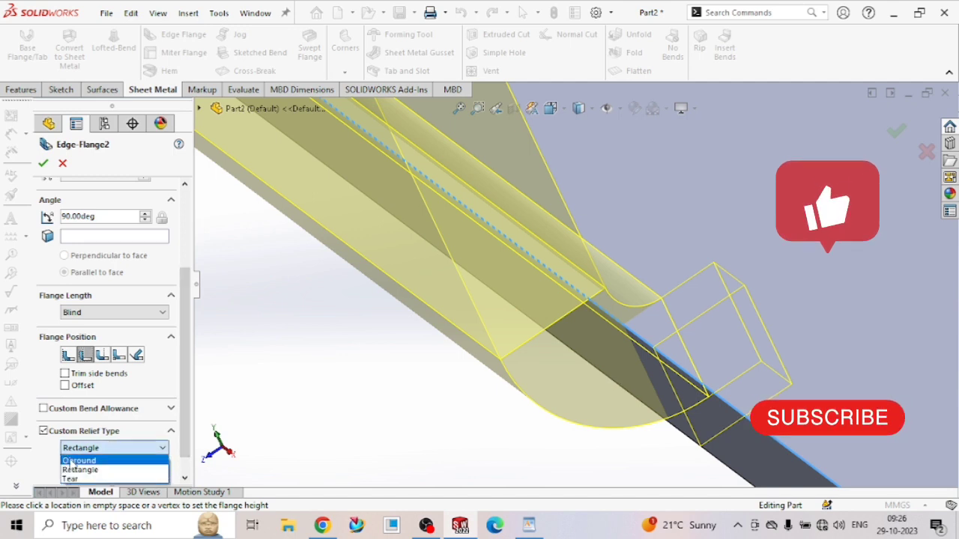
{"action": "left_click", "coordinate": [87, 461]}
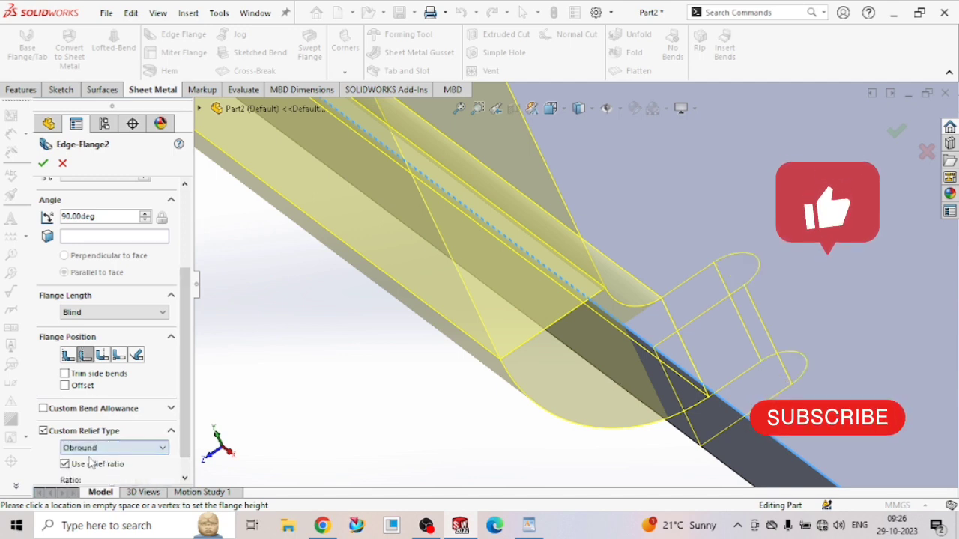
{"action": "left_click", "coordinate": [42, 164]}
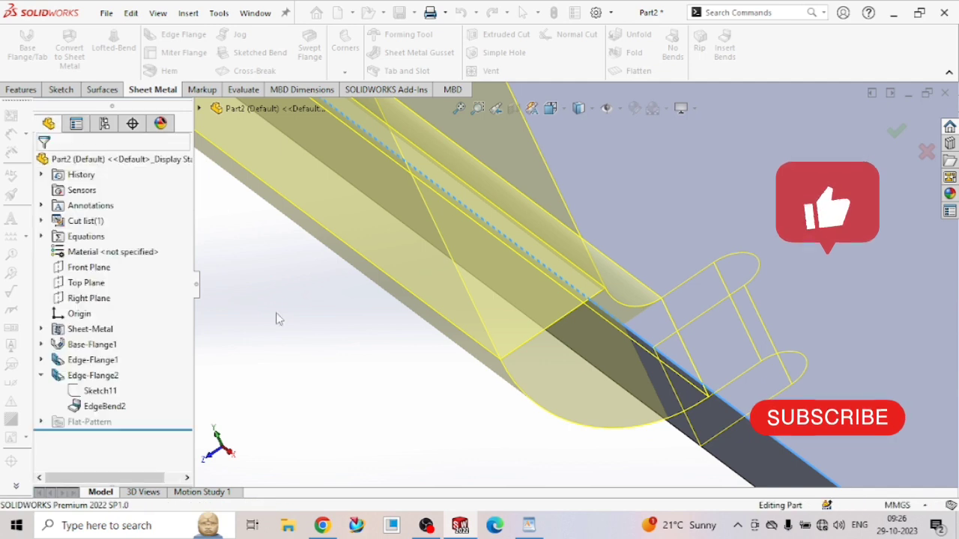
Examine the obround bend reliefs at the ends of the long-side flange and the whole part from several angles
{"action": "scroll", "coordinate": [616, 276], "scroll_direction": "down", "scroll_amount": 4}
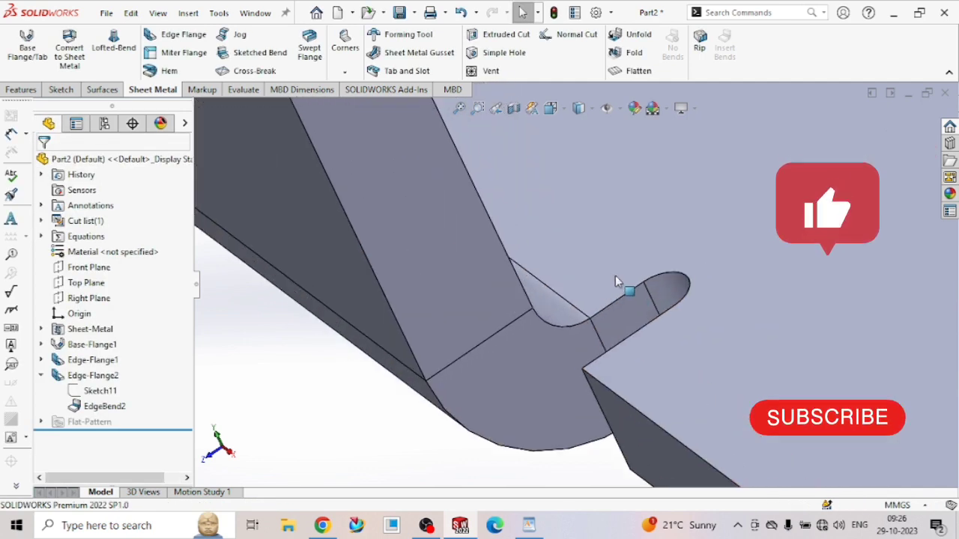
{"action": "scroll", "coordinate": [615, 276], "scroll_direction": "up", "scroll_amount": 12}
{"action": "middle_click_drag", "start_coordinate": [590, 283], "coordinate": [642, 418]}
{"action": "scroll", "coordinate": [501, 390], "scroll_direction": "up", "scroll_amount": 3}
{"action": "middle_click_drag", "start_coordinate": [495, 390], "coordinate": [398, 387]}
{"action": "scroll", "coordinate": [433, 369], "scroll_direction": "down", "scroll_amount": 3}
{"action": "scroll", "coordinate": [641, 300], "scroll_direction": "up", "scroll_amount": 5}
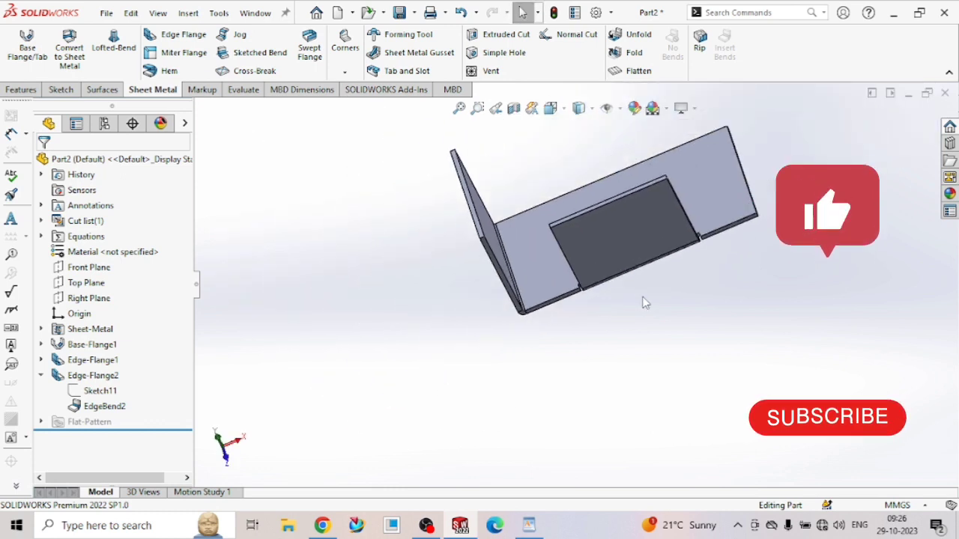
{"action": "scroll", "coordinate": [689, 218], "scroll_direction": "down", "scroll_amount": 2}
{"action": "scroll", "coordinate": [644, 366], "scroll_direction": "down", "scroll_amount": 3}
{"action": "scroll", "coordinate": [621, 377], "scroll_direction": "up", "scroll_amount": 2}
{"action": "mouse_move", "coordinate": [621, 377]}
{"action": "middle_mouse_down"}
{"action": "mouse_move", "coordinate": [700, 321]}
{"action": "mouse_move", "coordinate": [659, 364]}
{"action": "mouse_move", "coordinate": [634, 454]}
{"action": "mouse_move", "coordinate": [660, 337]}
{"action": "mouse_move", "coordinate": [634, 385]}
{"action": "middle_mouse_up"}
{"action": "scroll", "coordinate": [459, 292], "scroll_direction": "down", "scroll_amount": 2}
{"action": "scroll", "coordinate": [459, 292], "scroll_direction": "up", "scroll_amount": 3}
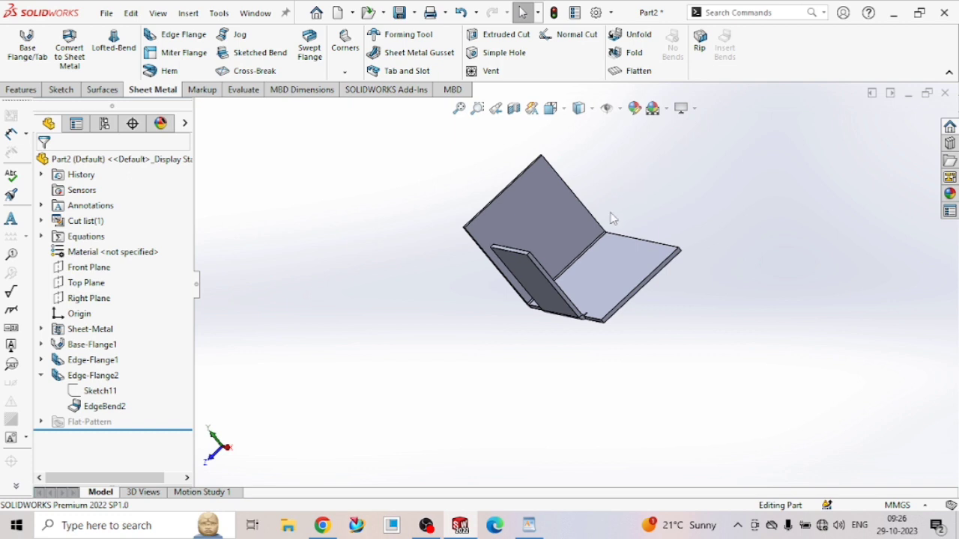
{"action": "scroll", "coordinate": [552, 265], "scroll_direction": "down", "scroll_amount": 2}
{"action": "scroll", "coordinate": [420, 281], "scroll_direction": "up", "scroll_amount": 2}
{"action": "scroll", "coordinate": [713, 220], "scroll_direction": "down", "scroll_amount": 3}
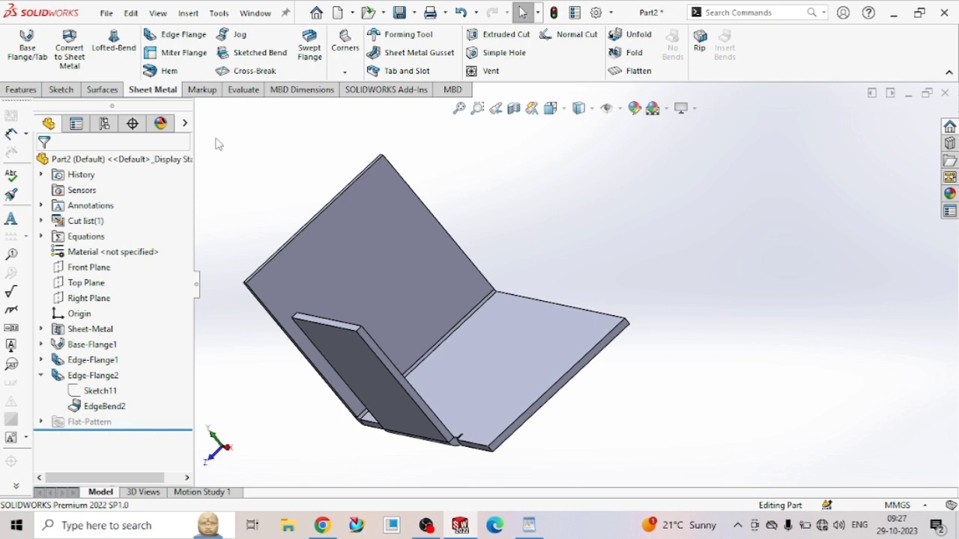
{"action": "left_click", "coordinate": [21, 89]}
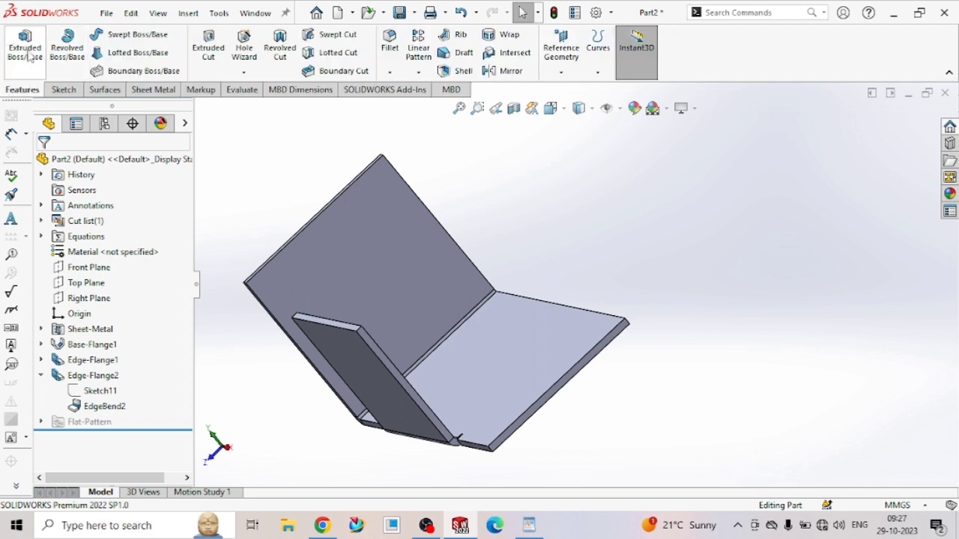